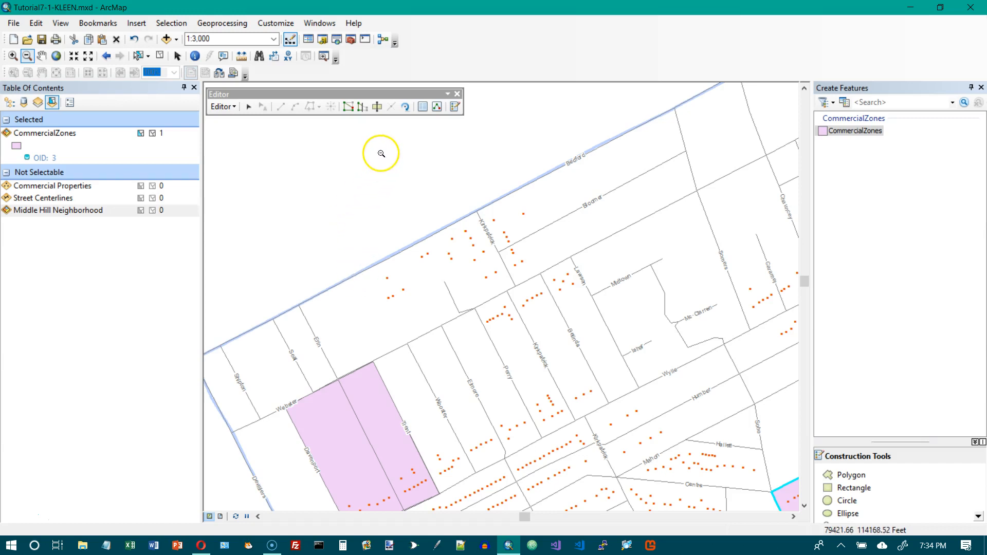
- Digitize a new CommercialZones polygon along Bedford around Kirkpatrick, snapping each vertex to street centerline edges and endpoints
{"action": "left_click", "coordinate": [849, 476]}
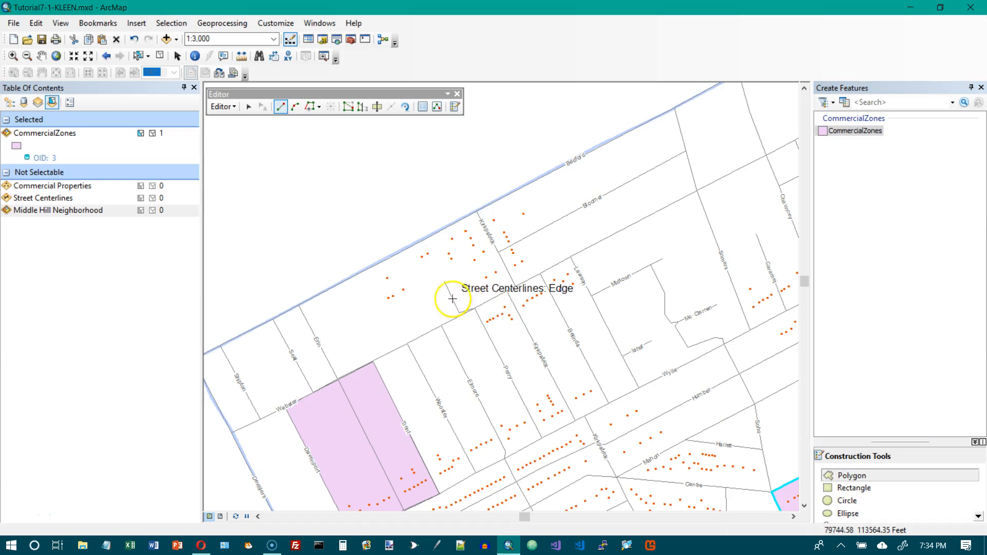
{"action": "left_click", "coordinate": [365, 269]}
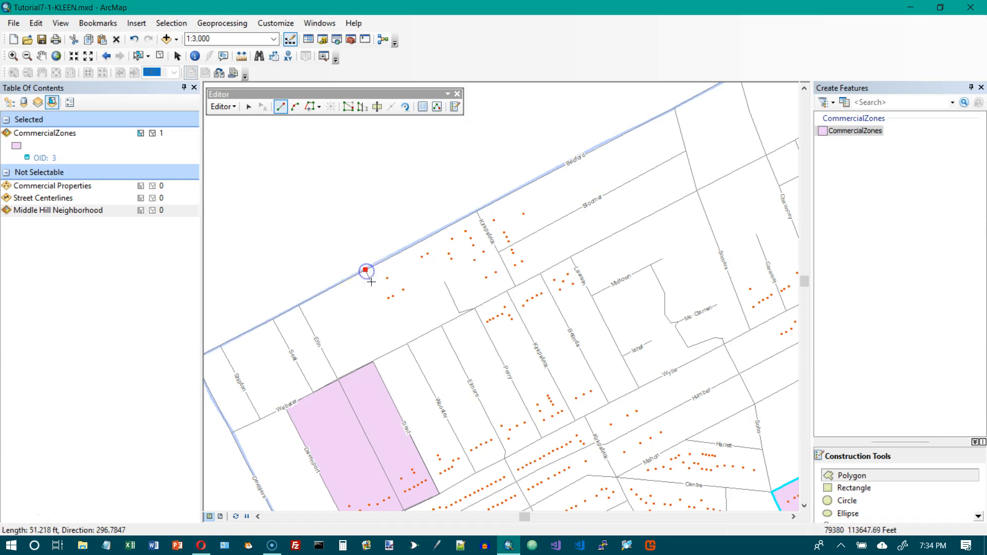
{"action": "left_click", "coordinate": [406, 343]}
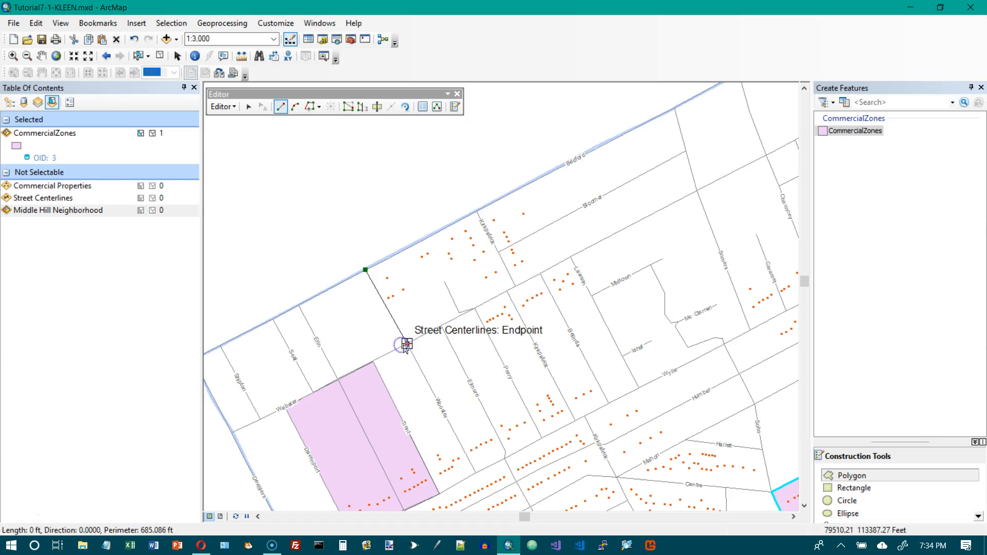
{"action": "left_click", "coordinate": [474, 310]}
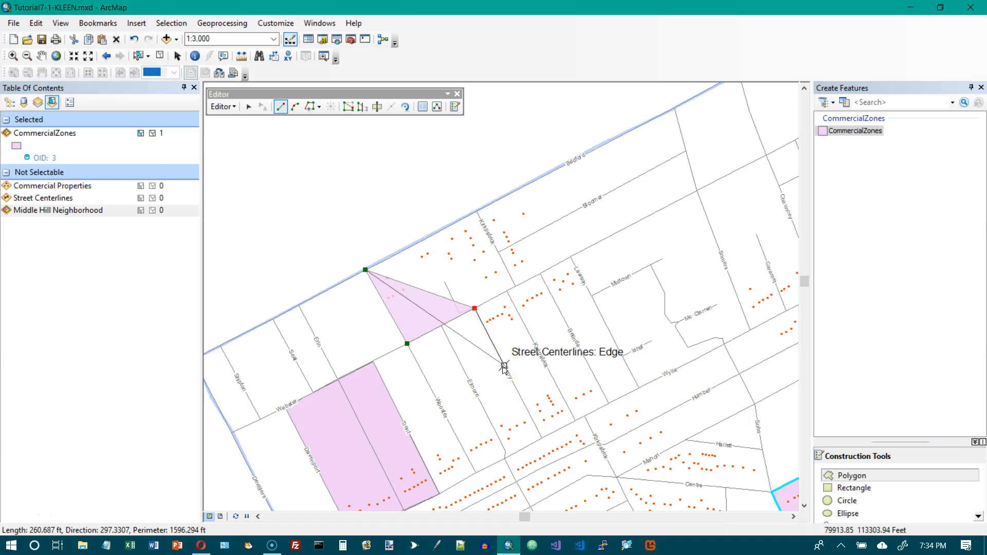
{"action": "left_click", "coordinate": [504, 366]}
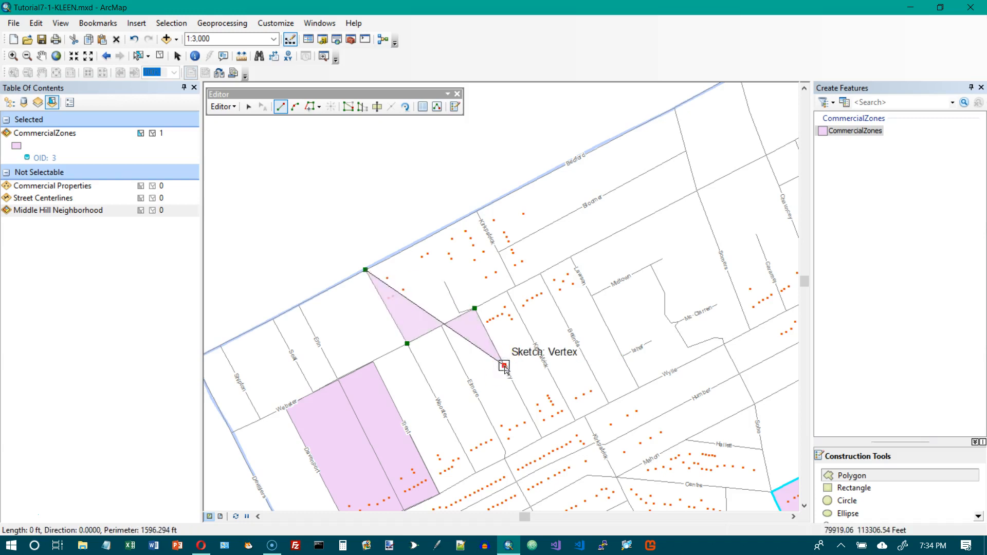
{"action": "left_click", "coordinate": [600, 313]}
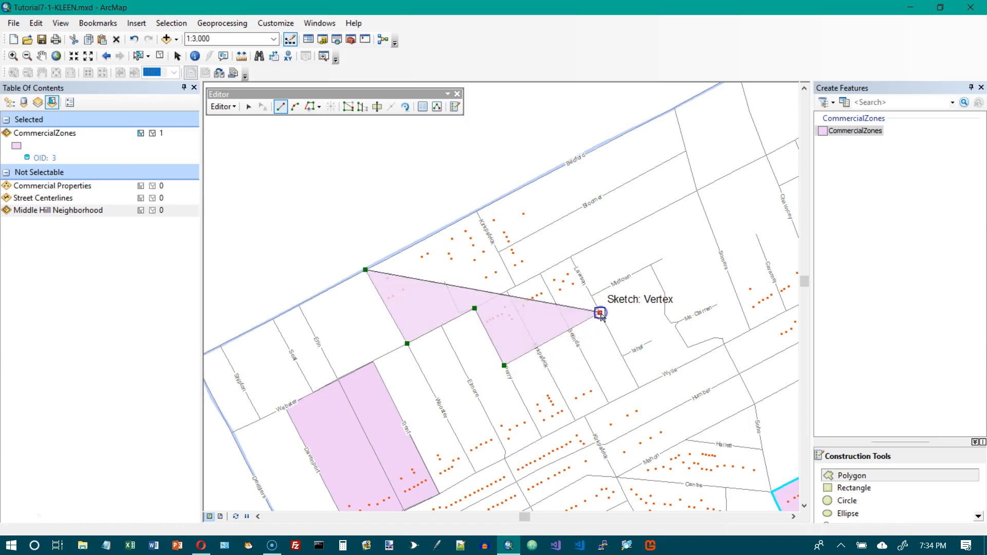
{"action": "left_click", "coordinate": [569, 256]}
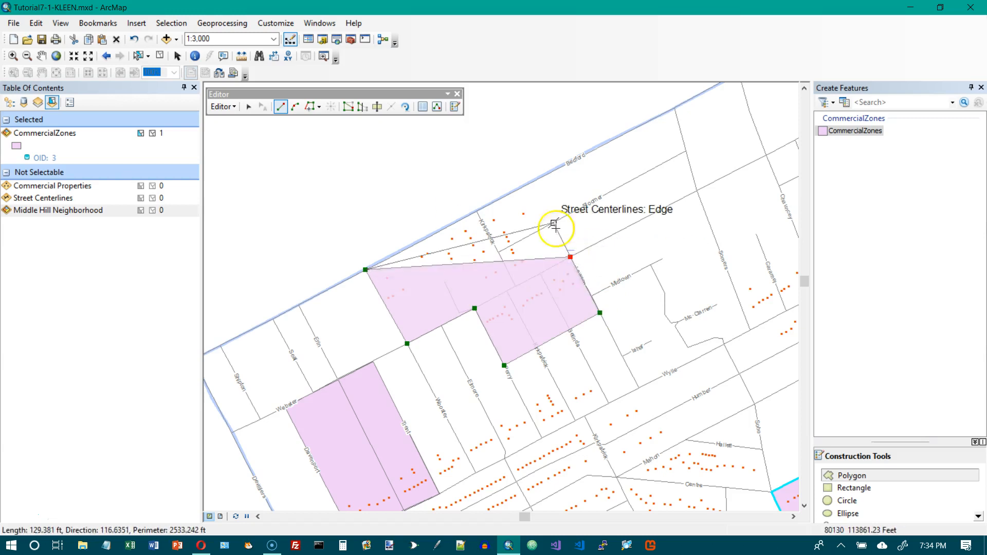
{"action": "left_click", "coordinate": [532, 182]}
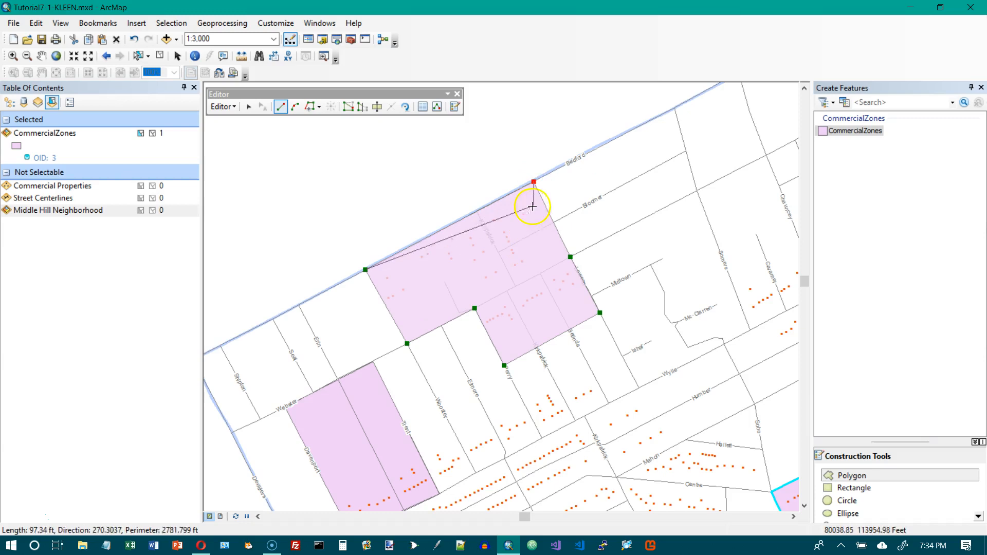
{"action": "double_click", "coordinate": [533, 183]}
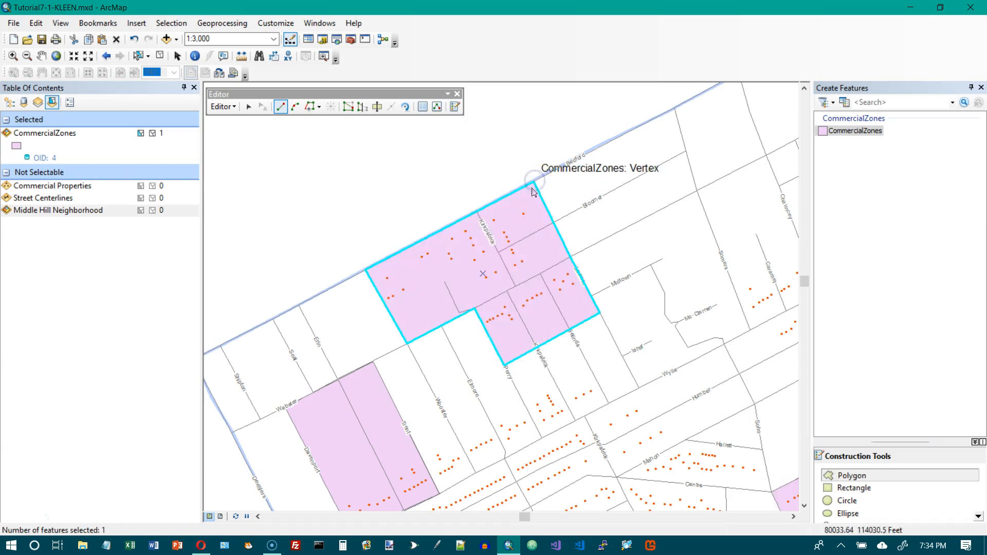
- Delete the old commercial zone polygons along Dempsey Street and around La Place
{"action": "scroll", "coordinate": [402, 377], "scroll_direction": "down", "scroll_amount": 1}
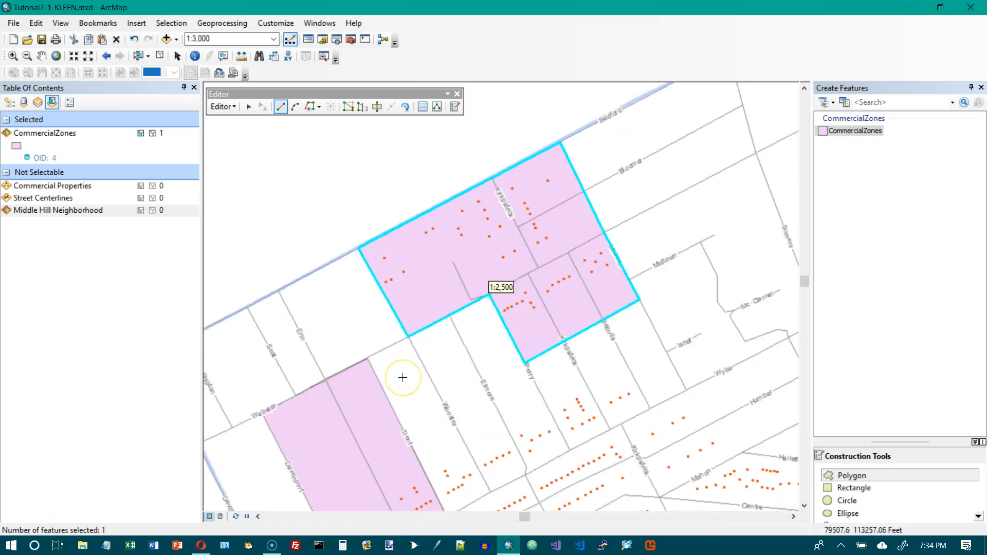
{"action": "scroll", "coordinate": [402, 377], "scroll_direction": "up", "scroll_amount": 3}
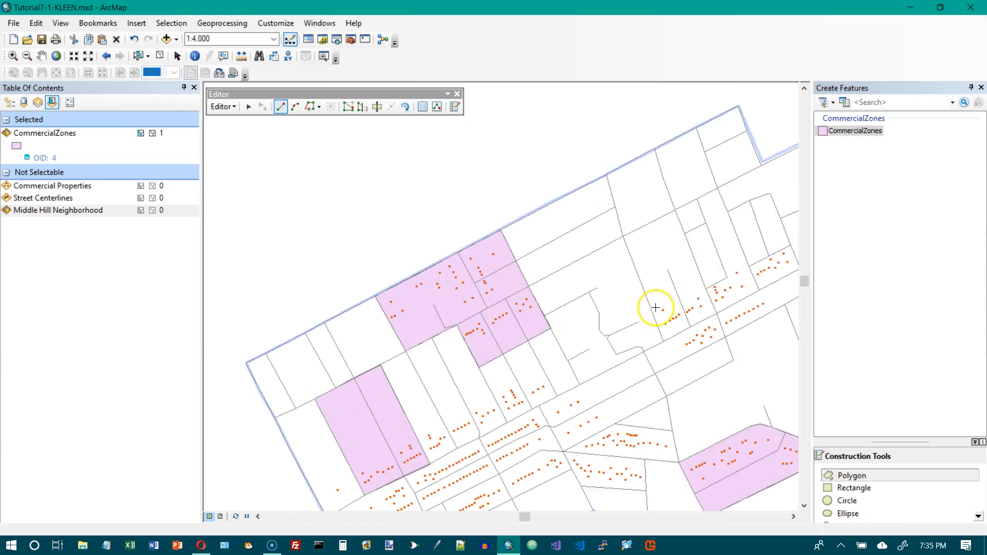
{"action": "left_click", "coordinate": [804, 505]}
{"action": "left_click", "coordinate": [804, 506]}
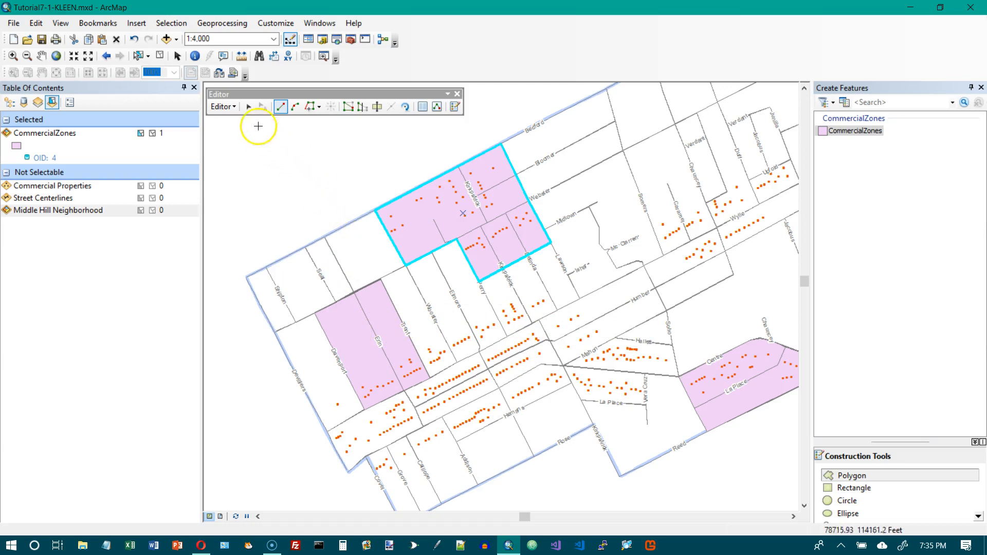
{"action": "left_click", "coordinate": [248, 108]}
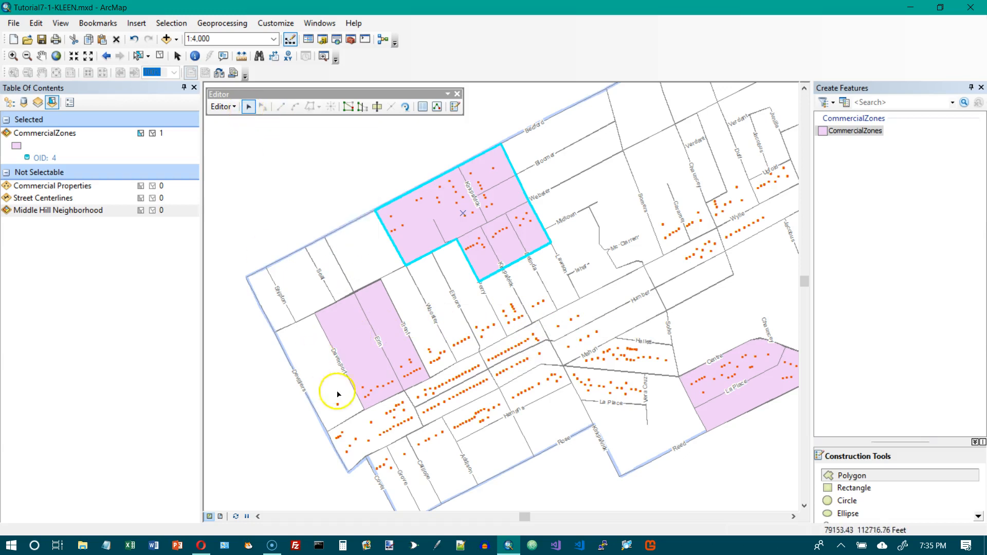
{"action": "left_click", "coordinate": [366, 341]}
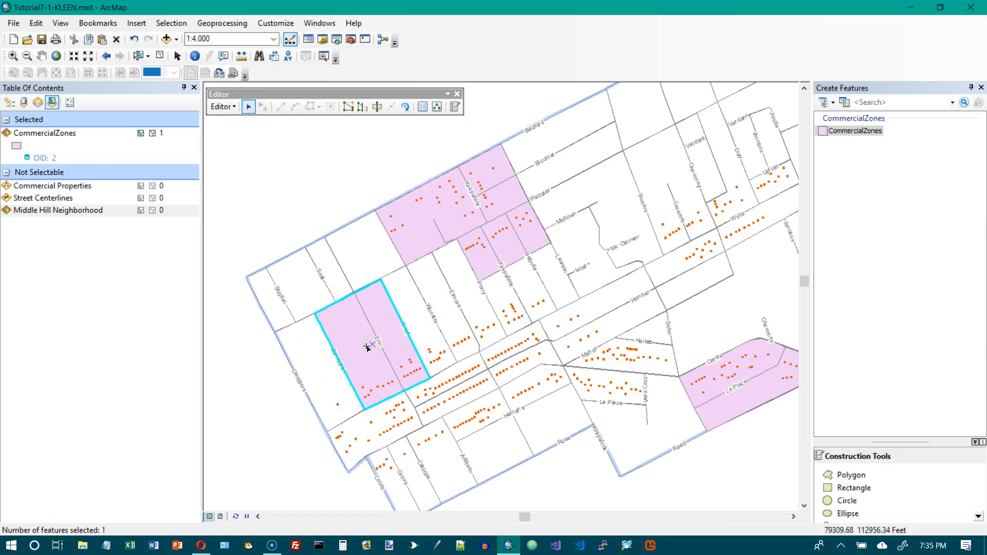
{"action": "key", "text": "Delete"}
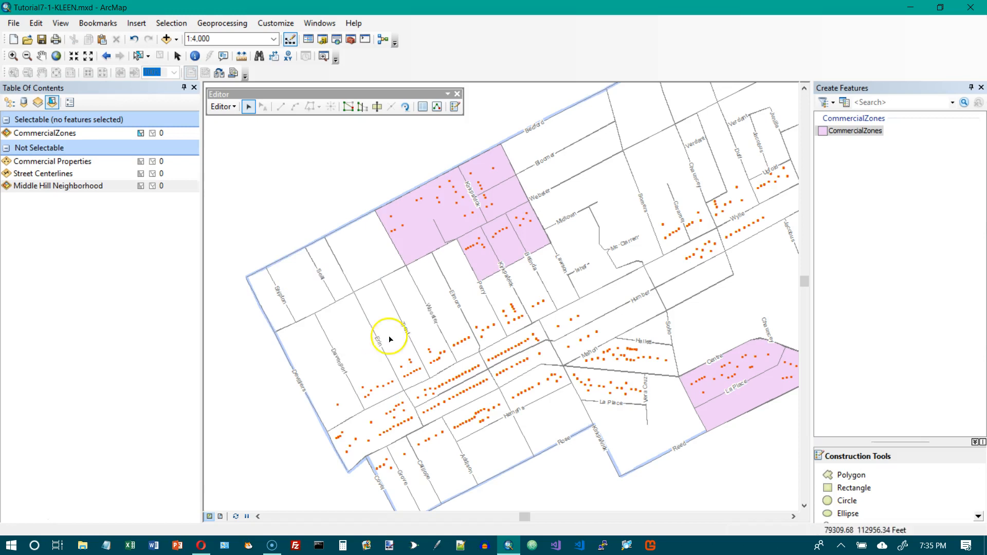
{"action": "left_click", "coordinate": [735, 380]}
{"action": "key", "text": "Delete"}
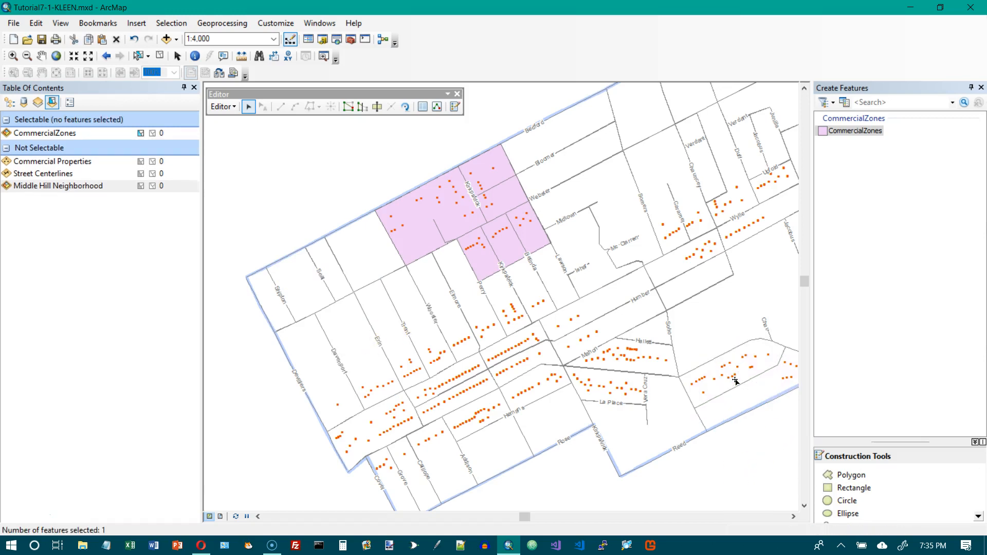
- Digitize a large commercial zone polygon from Dempsey Street east past Kirkpatrick, snapping vertices to street centerlines
{"action": "left_click", "coordinate": [843, 475]}
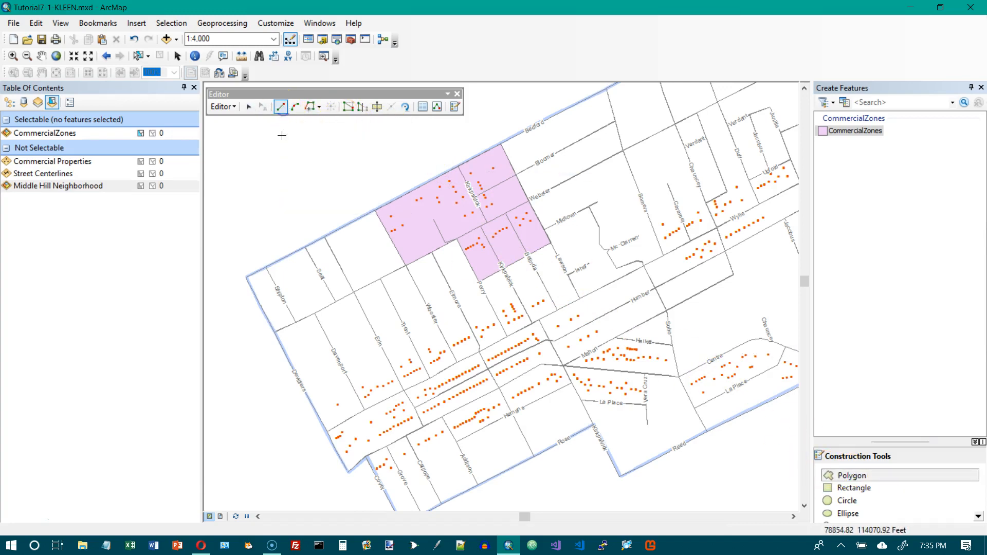
{"action": "left_click", "coordinate": [309, 399]}
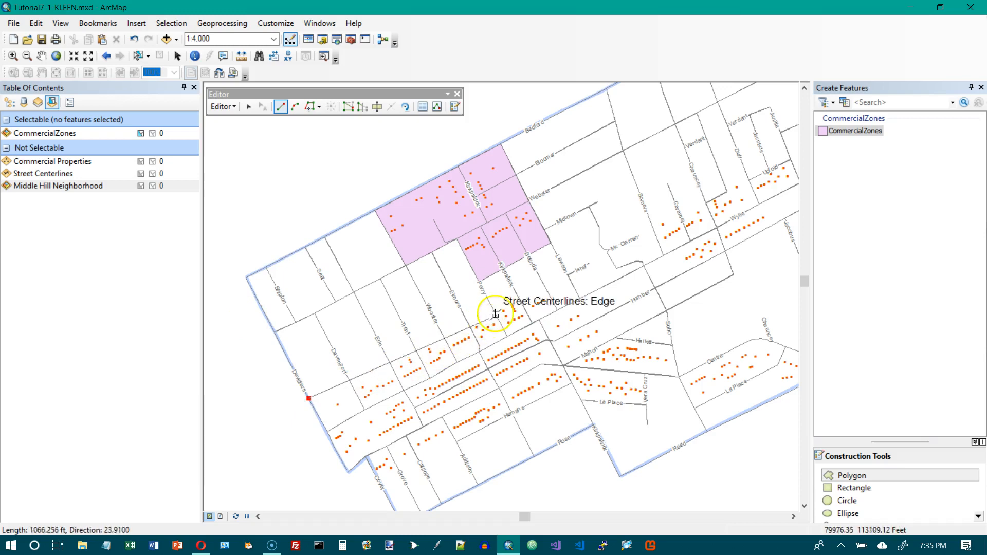
{"action": "left_click", "coordinate": [540, 280]}
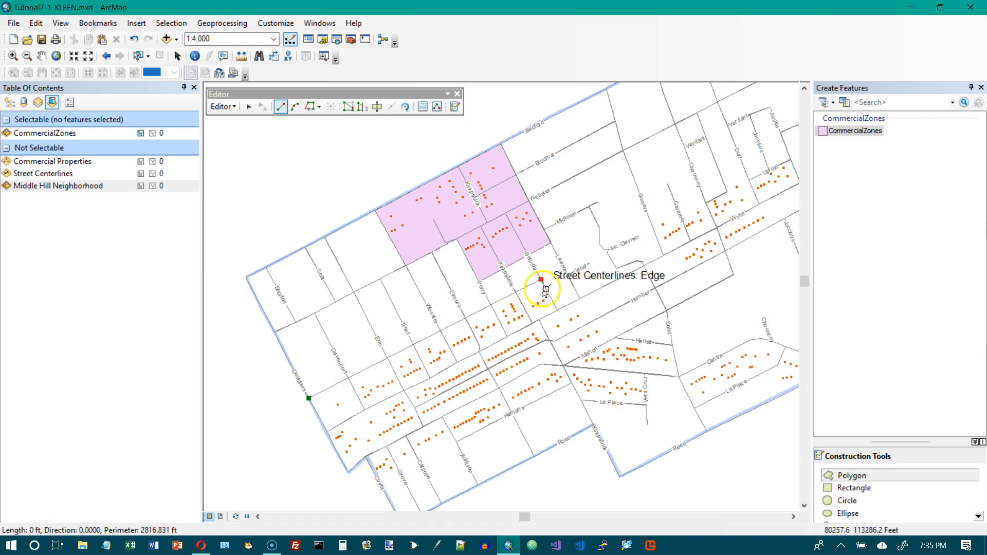
{"action": "left_click", "coordinate": [556, 310]}
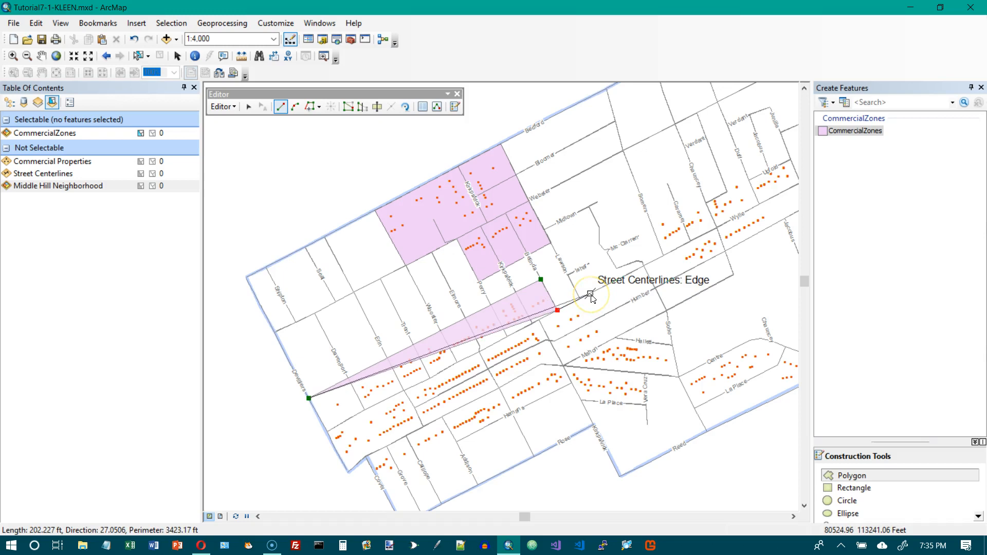
{"action": "left_click", "coordinate": [590, 294]}
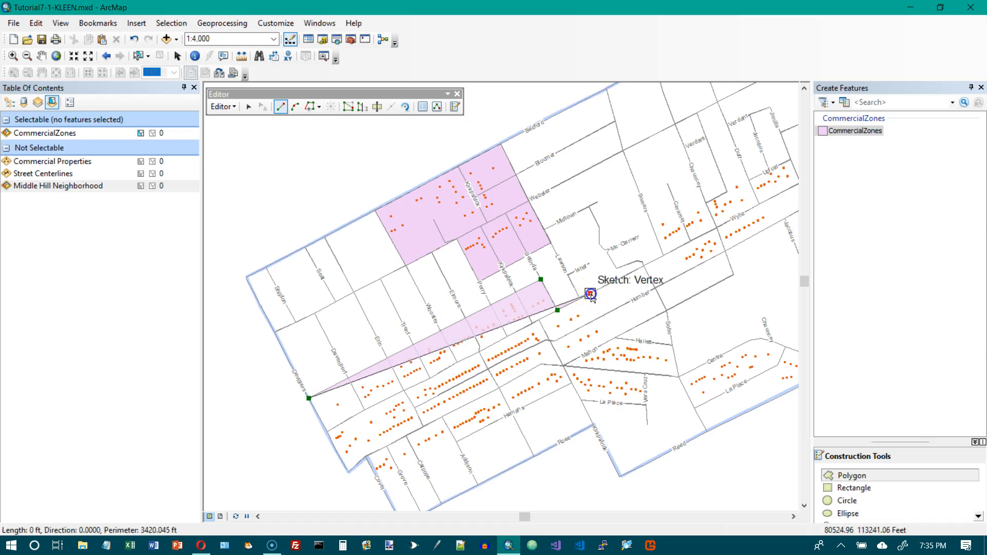
{"action": "left_click", "coordinate": [614, 337]}
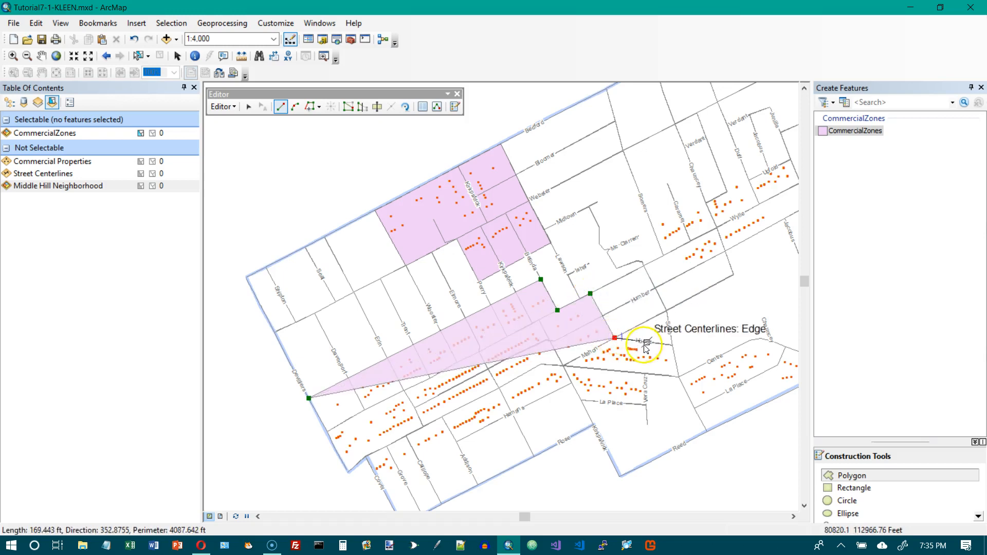
{"action": "left_click", "coordinate": [671, 345]}
{"action": "left_click", "coordinate": [678, 377]}
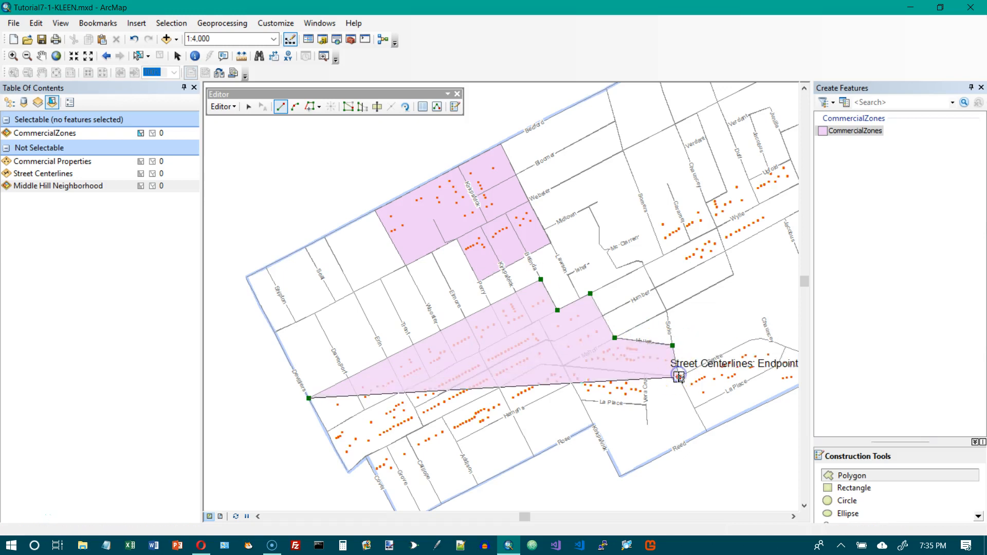
{"action": "left_click", "coordinate": [645, 374]}
{"action": "left_click", "coordinate": [646, 406]}
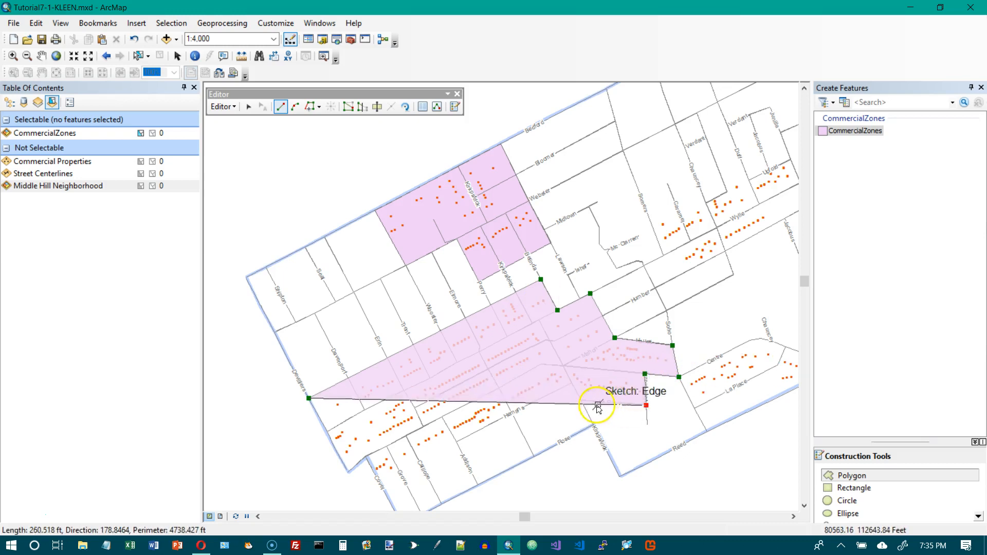
{"action": "left_click", "coordinate": [581, 400]}
{"action": "left_click", "coordinate": [571, 383]}
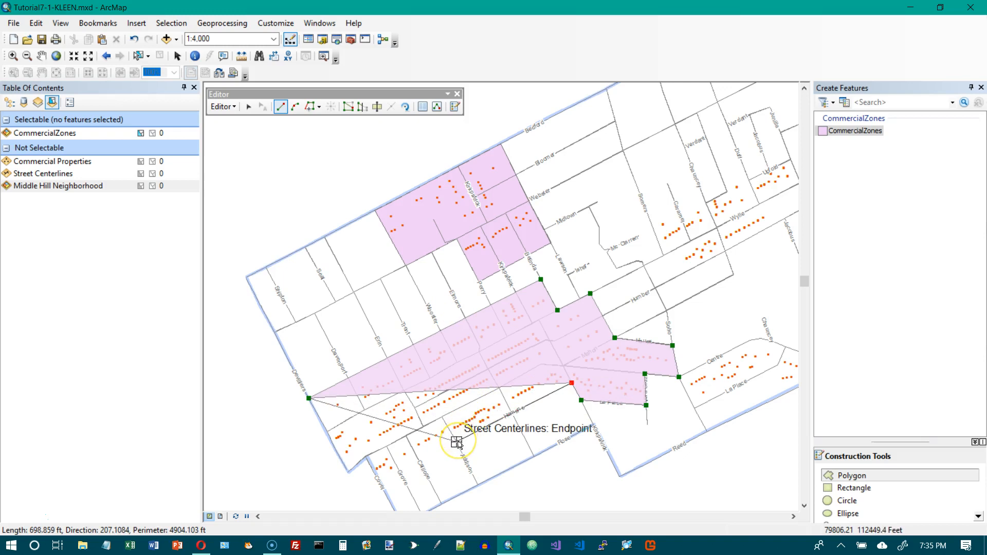
{"action": "left_click", "coordinate": [456, 441]}
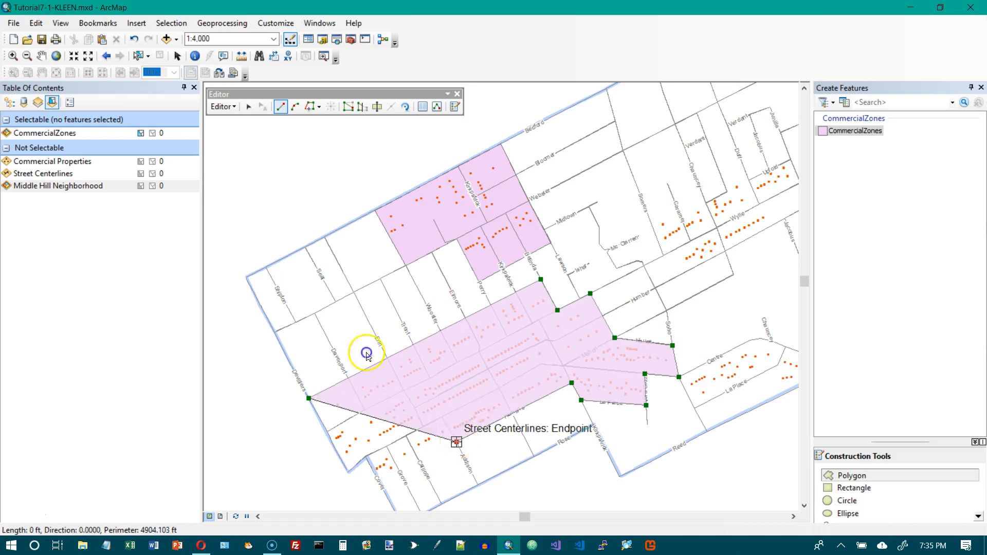
{"action": "left_click", "coordinate": [380, 480]}
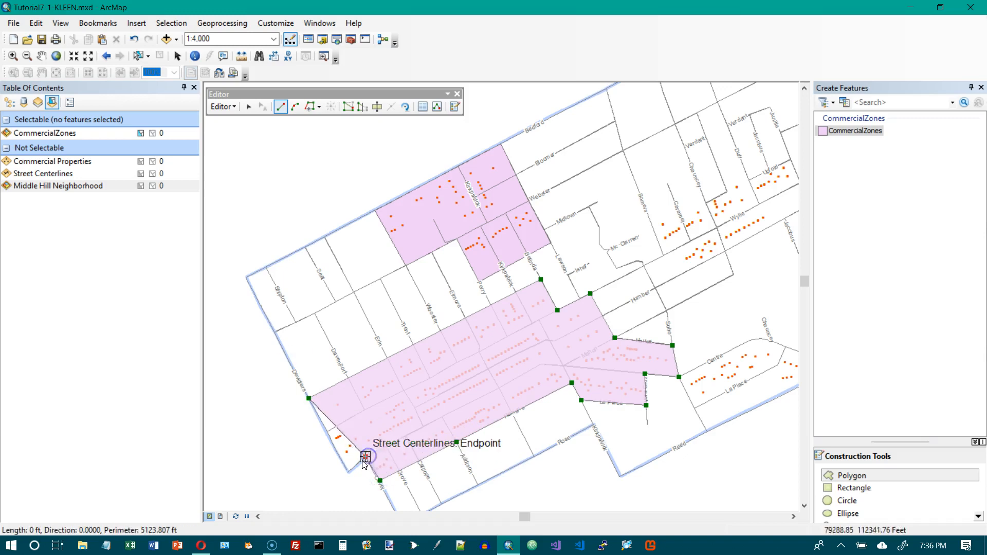
{"action": "left_click", "coordinate": [349, 469]}
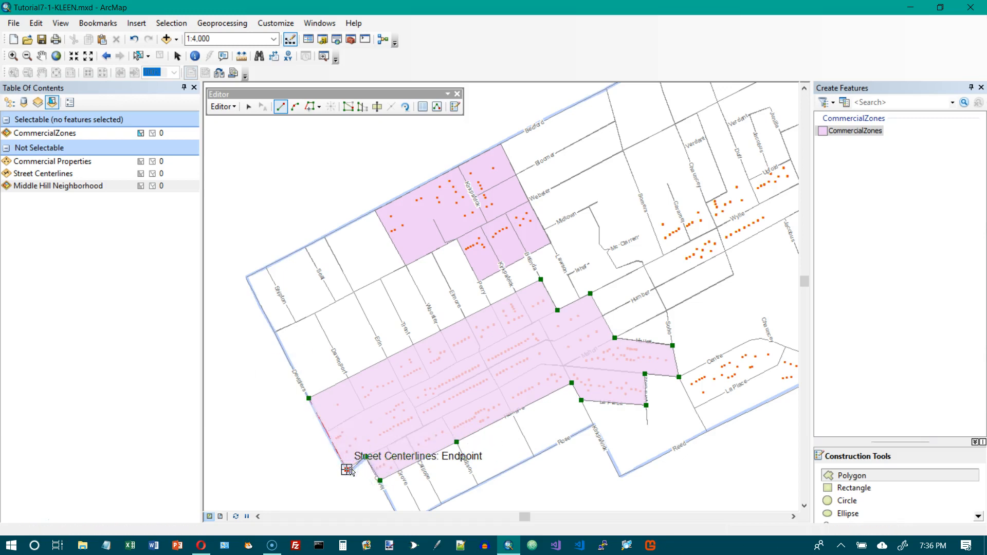
{"action": "double_click", "coordinate": [343, 465]}
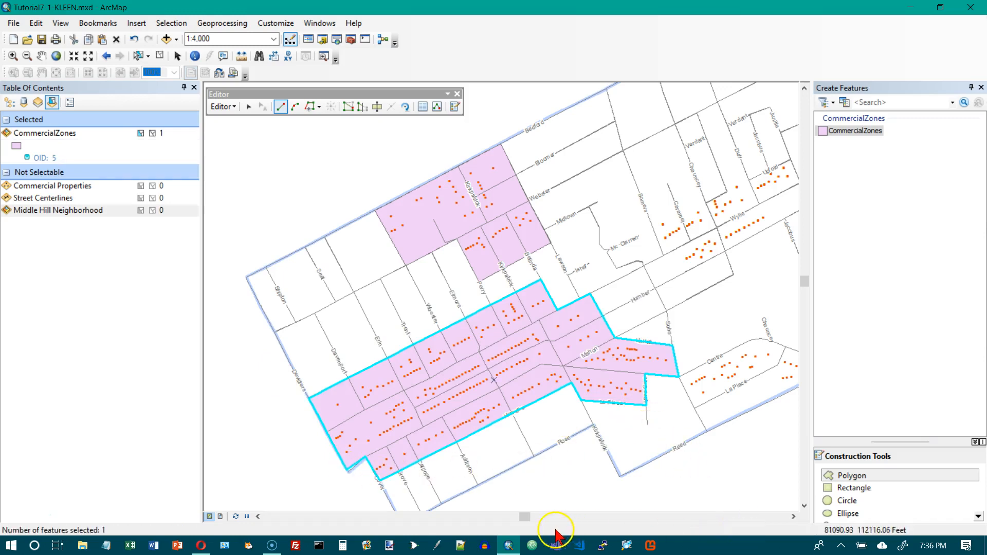
- Digitize a new commercial zone polygon around La Place, snapping its vertices to street centerline endpoints and vertices
{"action": "left_click_drag", "start_coordinate": [527, 518], "coordinate": [531, 520]}
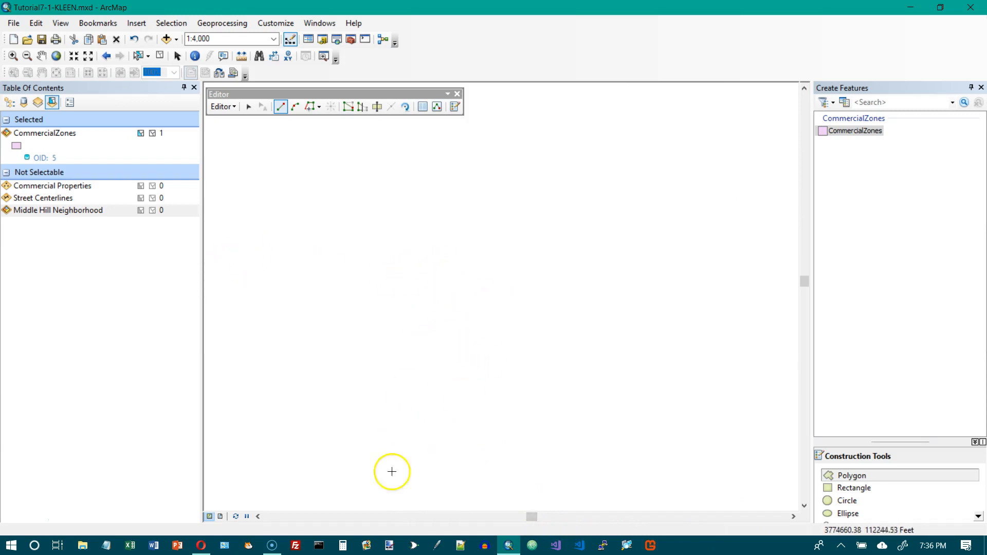
{"action": "left_click", "coordinate": [56, 56]}
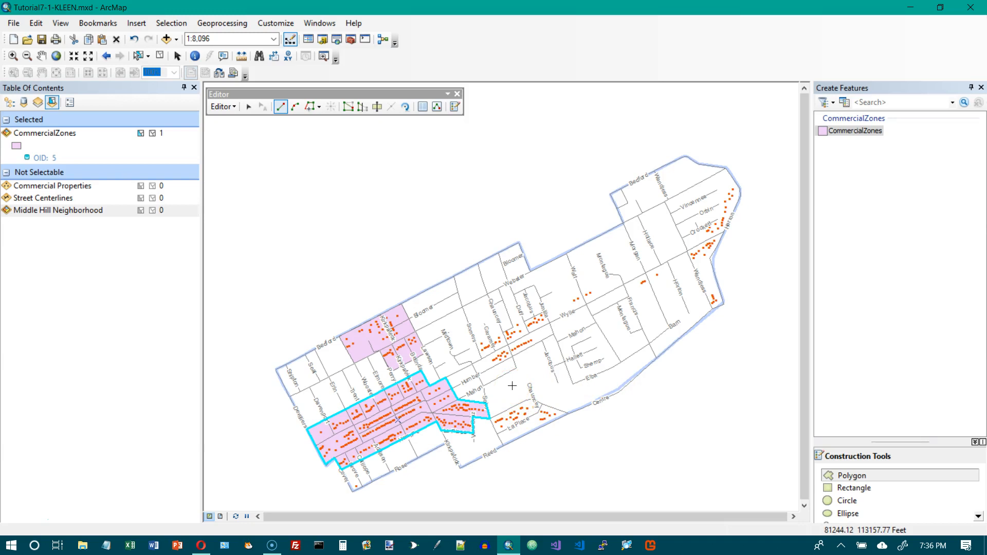
{"action": "left_click", "coordinate": [491, 418]}
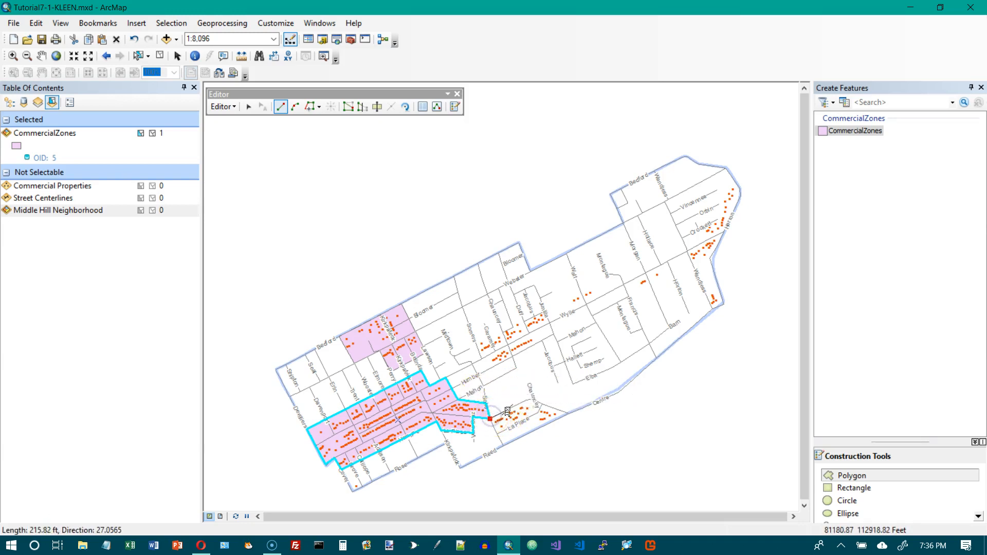
{"action": "left_click", "coordinate": [529, 399]}
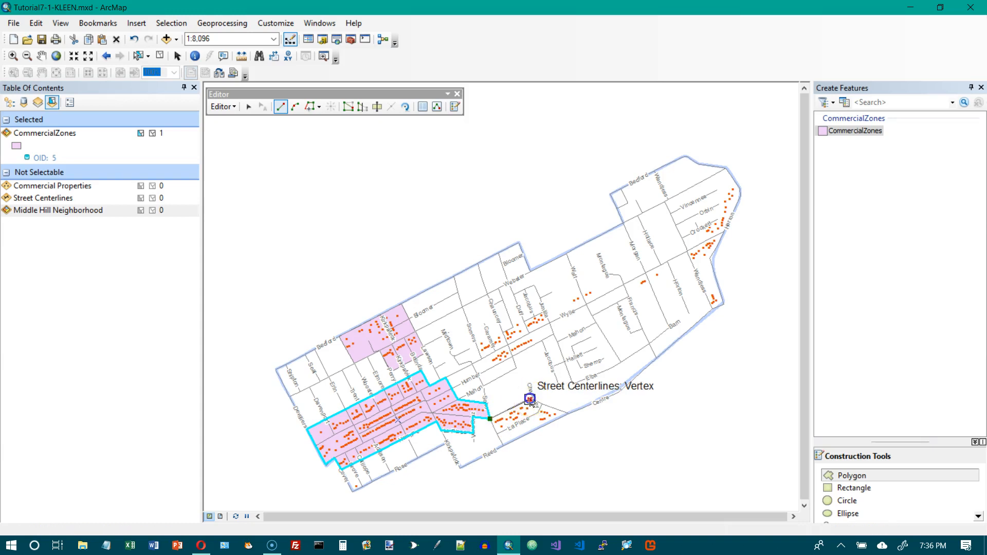
{"action": "left_click", "coordinate": [568, 413]}
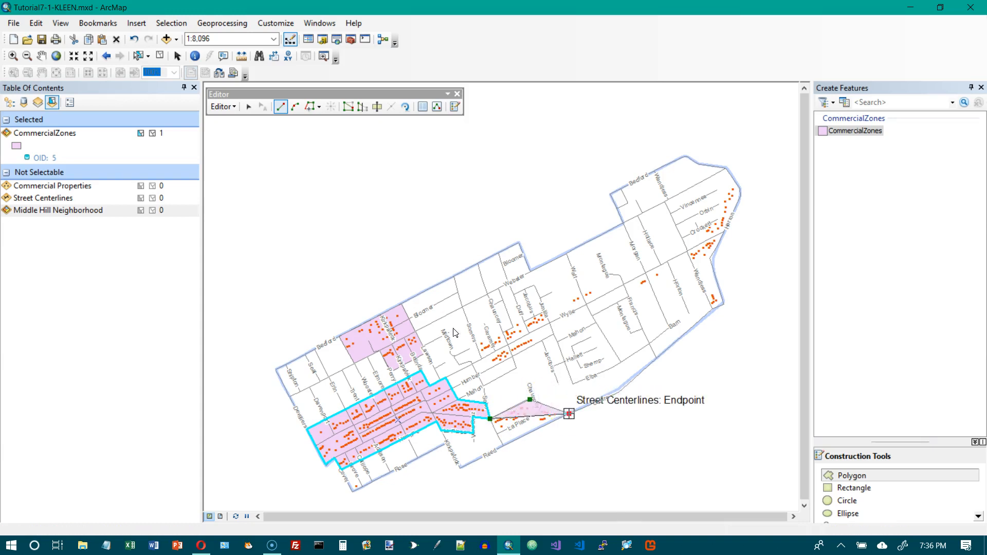
{"action": "left_click", "coordinate": [503, 445]}
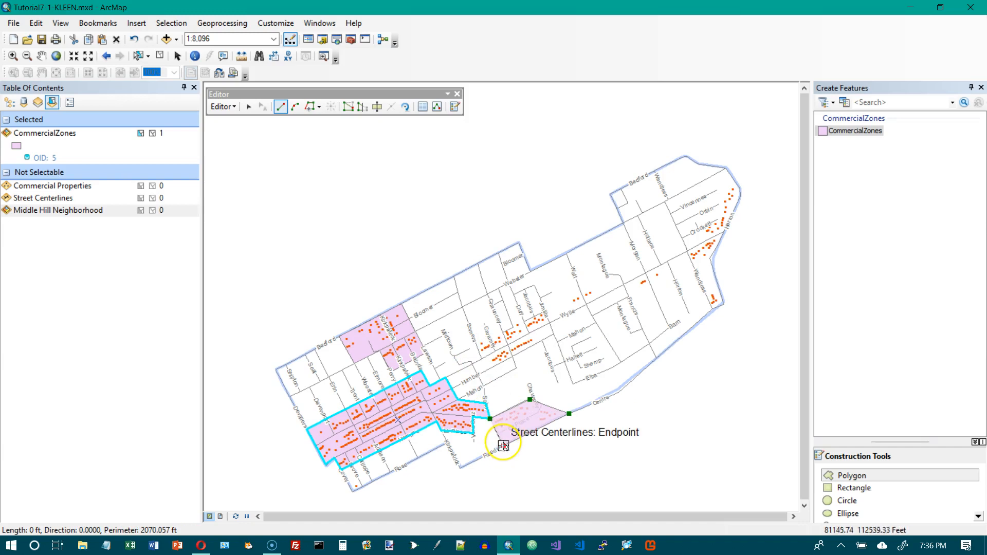
{"action": "double_click", "coordinate": [503, 447]}
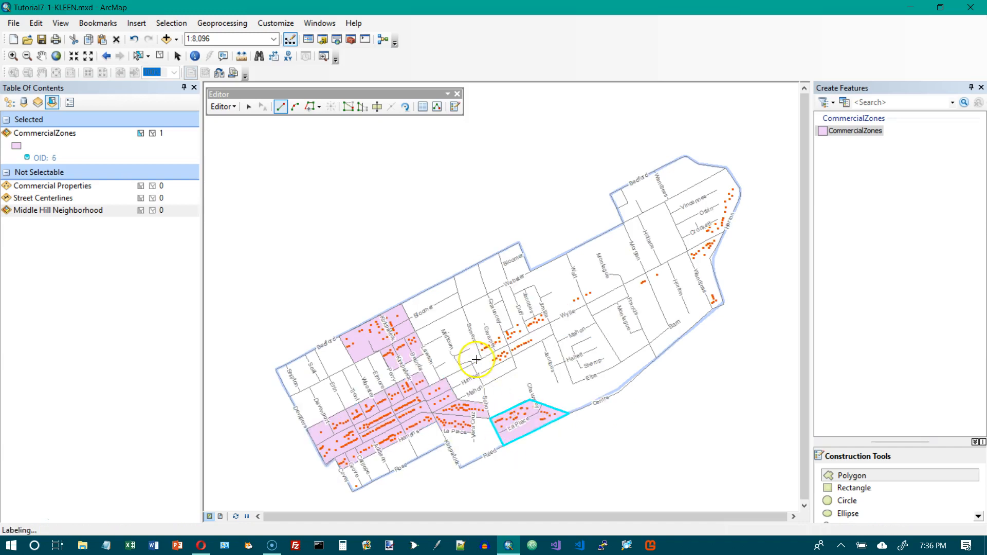
{"action": "left_click", "coordinate": [504, 446]}
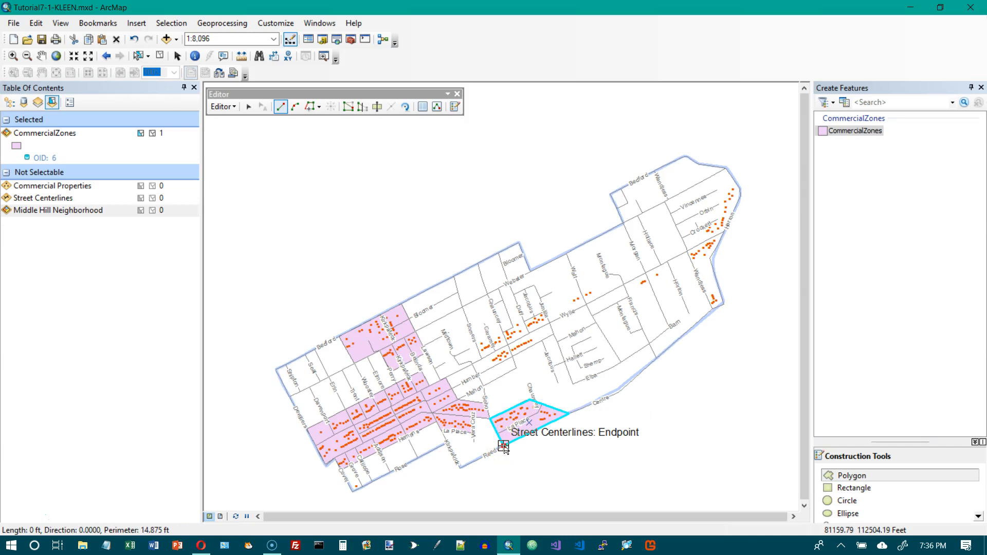
{"action": "right_click", "coordinate": [504, 446]}
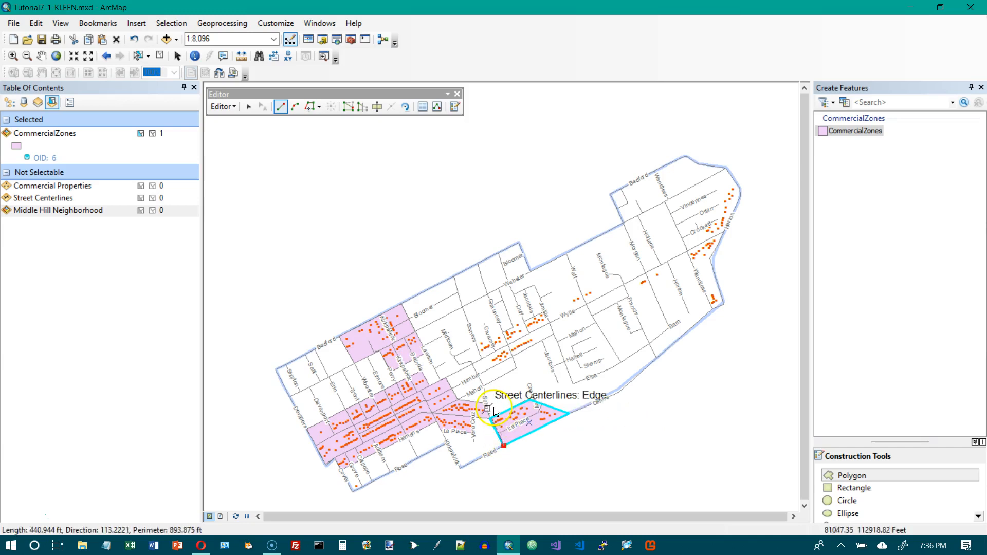
{"action": "right_click", "coordinate": [504, 447]}
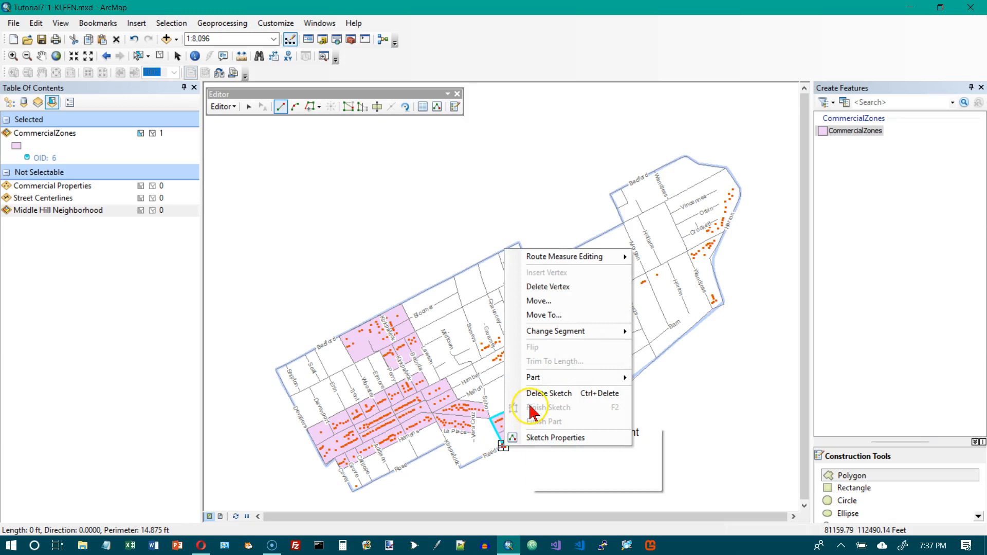
{"action": "left_click", "coordinate": [542, 289]}
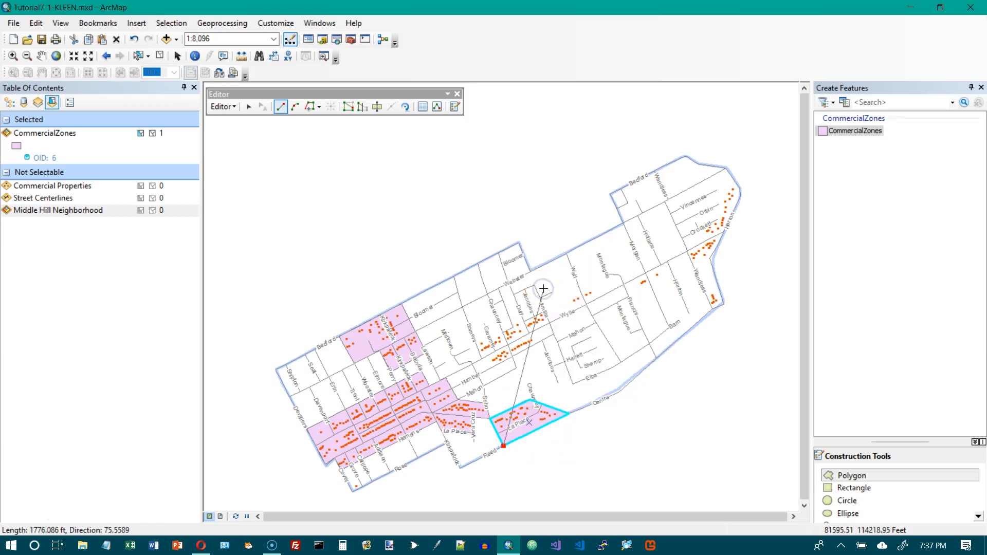
{"action": "right_click", "coordinate": [504, 447]}
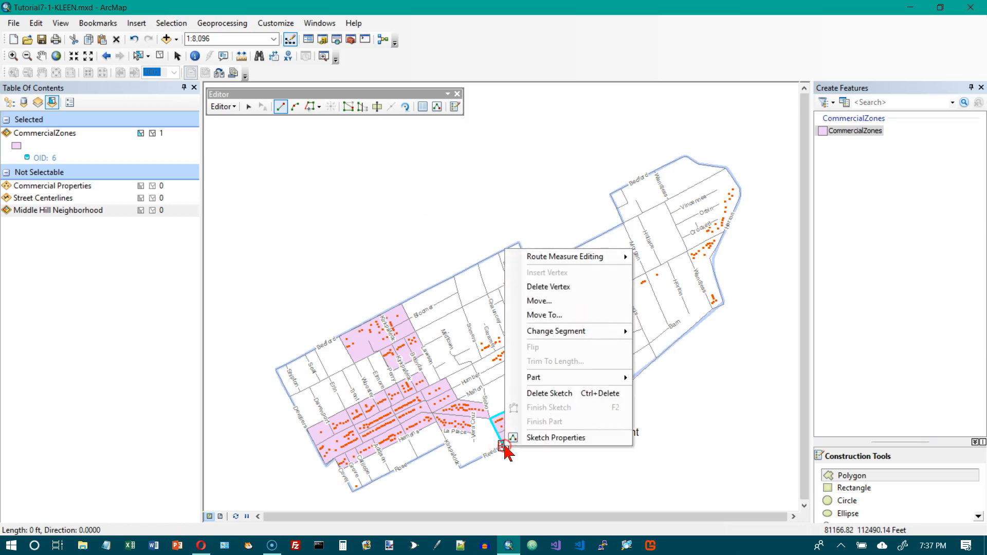
{"action": "left_click", "coordinate": [538, 288]}
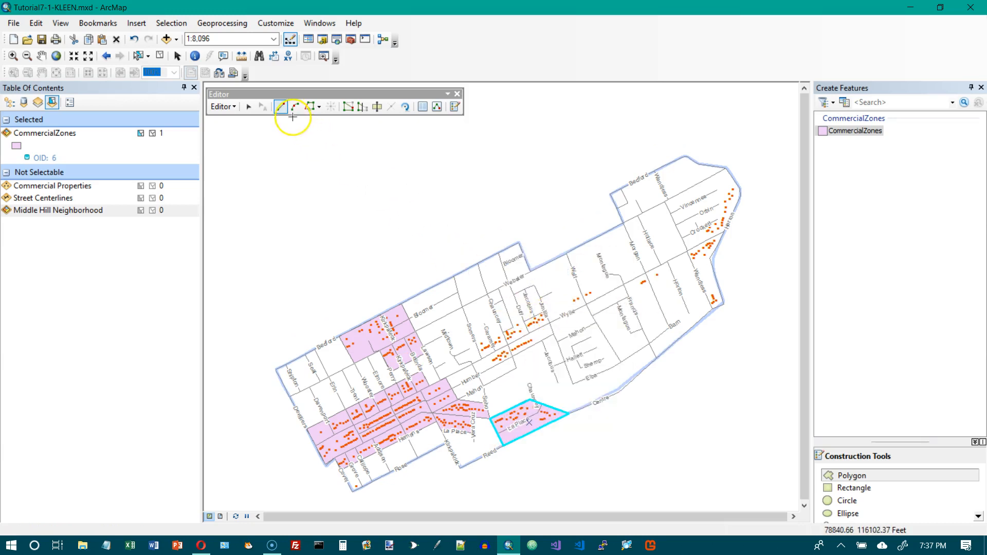
{"action": "left_click", "coordinate": [475, 341]}
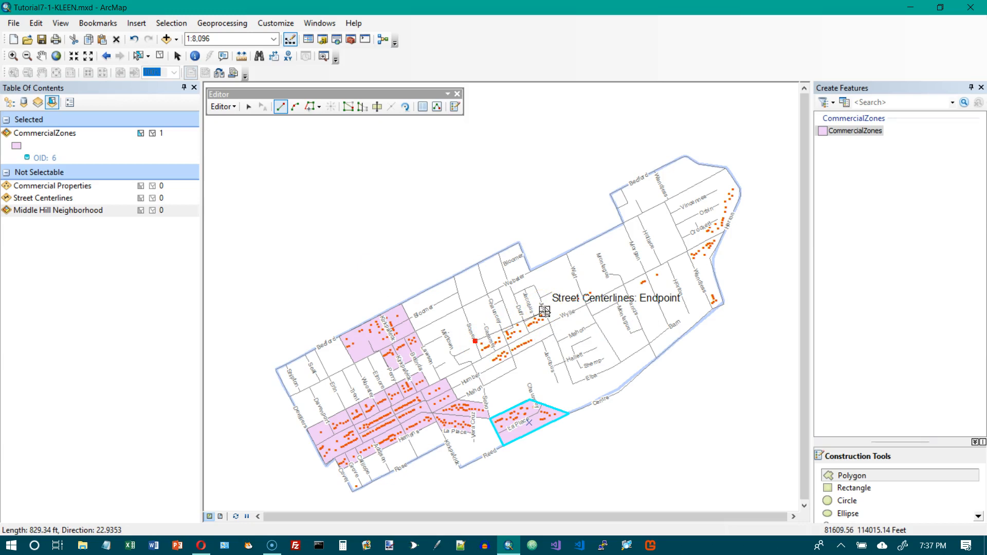
{"action": "right_click", "coordinate": [476, 342]}
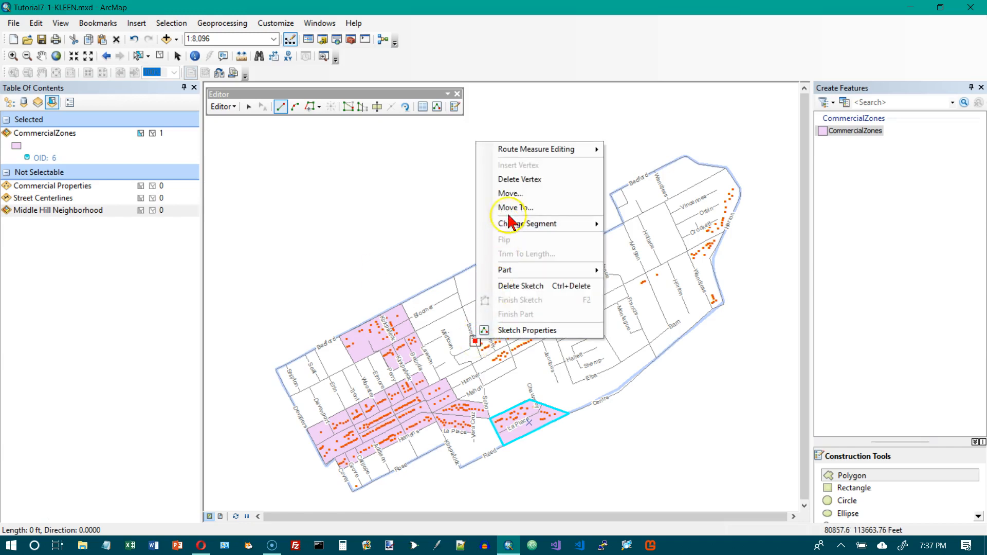
{"action": "left_click", "coordinate": [516, 180]}
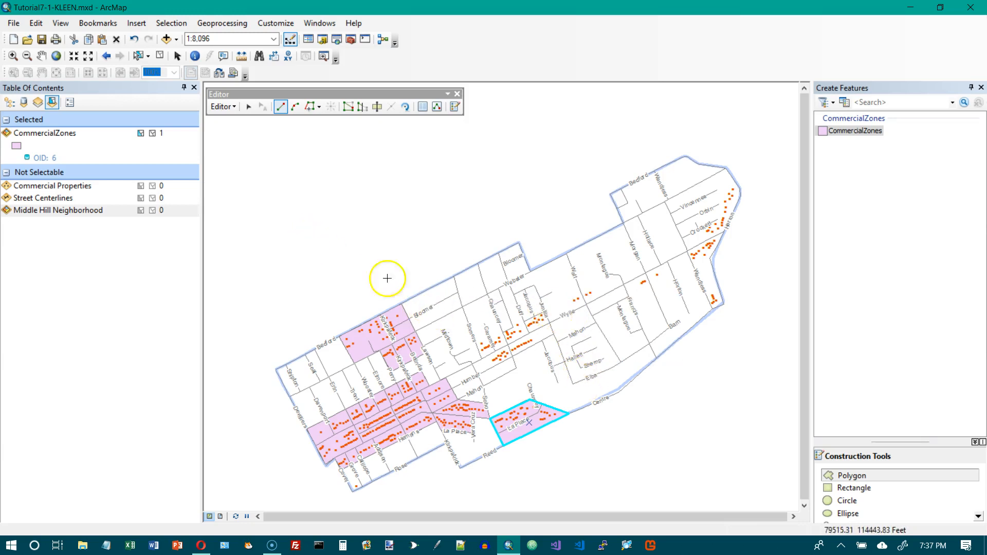
- Digitize a rectangular commercial zone polygon along Wylie east of Somers, snapping corners to street centerline edges and endpoints
{"action": "scroll", "coordinate": [750, 331], "scroll_direction": "down", "scroll_amount": 3}
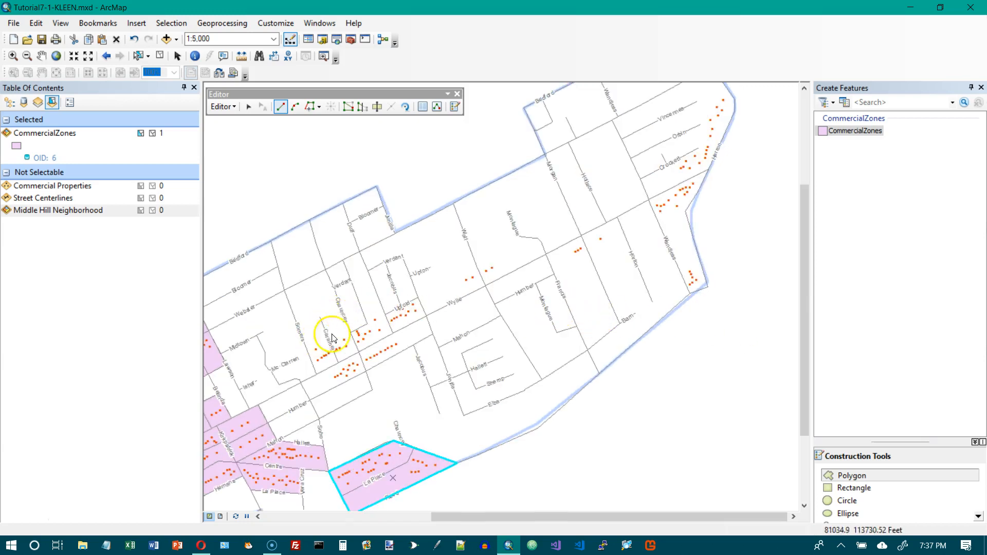
{"action": "left_click", "coordinate": [417, 298]}
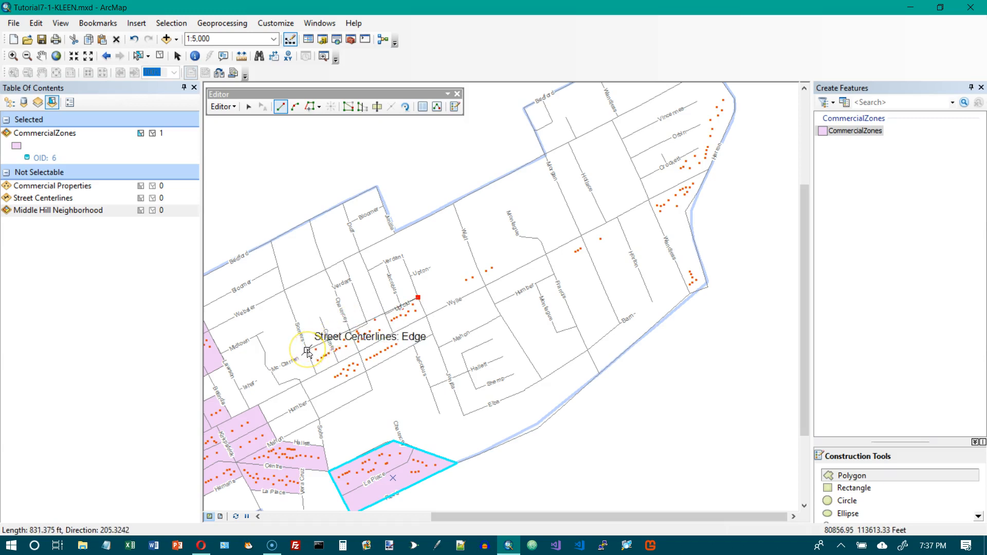
{"action": "left_click", "coordinate": [307, 351]}
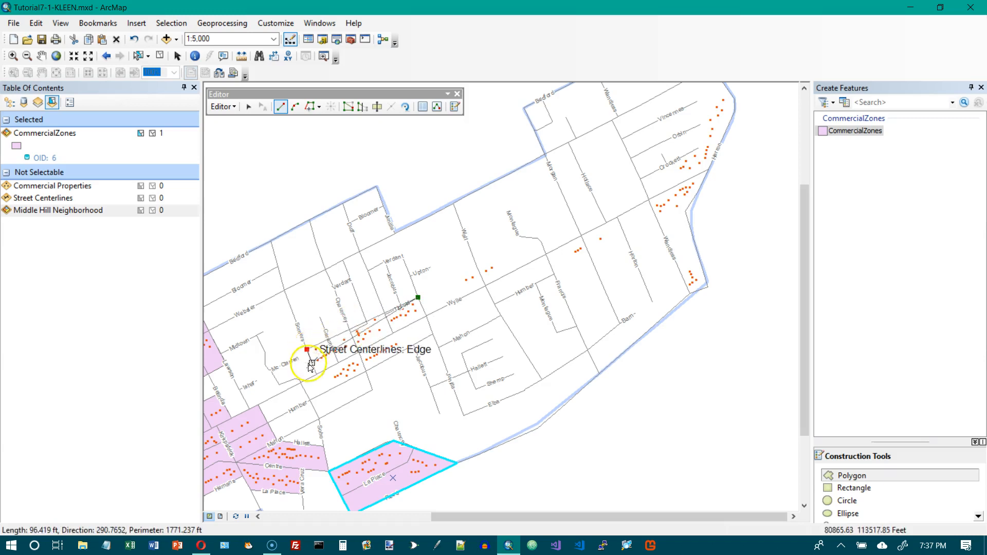
{"action": "left_click", "coordinate": [321, 395]}
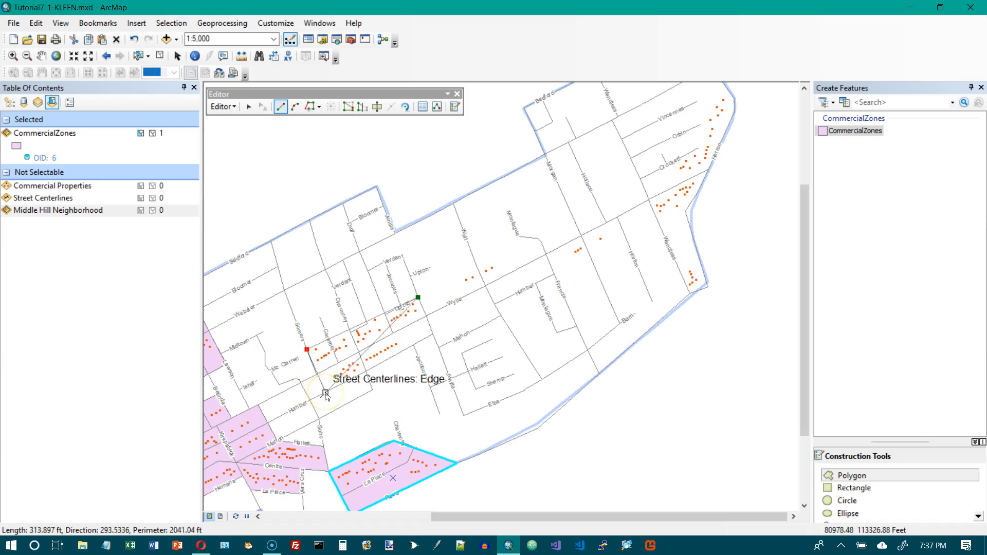
{"action": "left_click", "coordinate": [325, 394]}
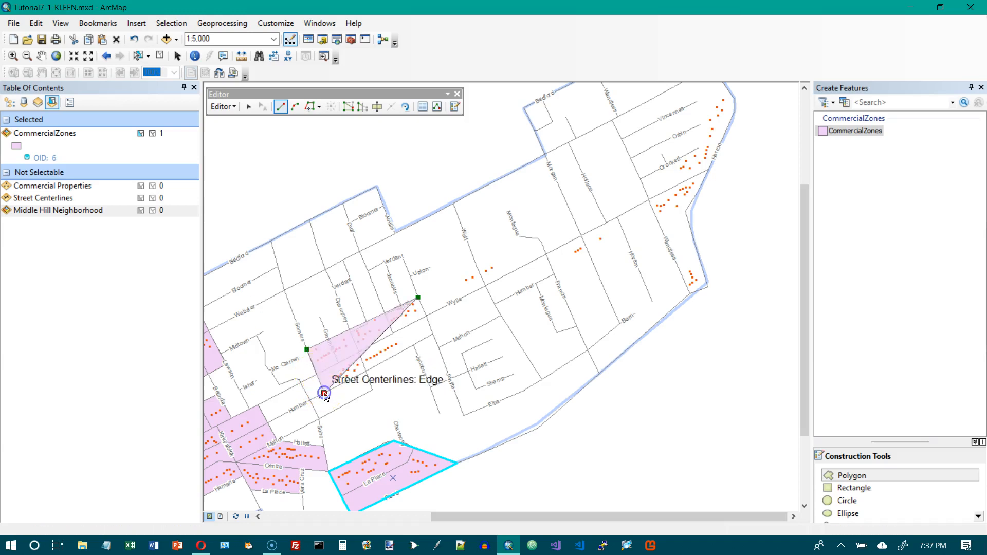
{"action": "left_click", "coordinate": [432, 335]}
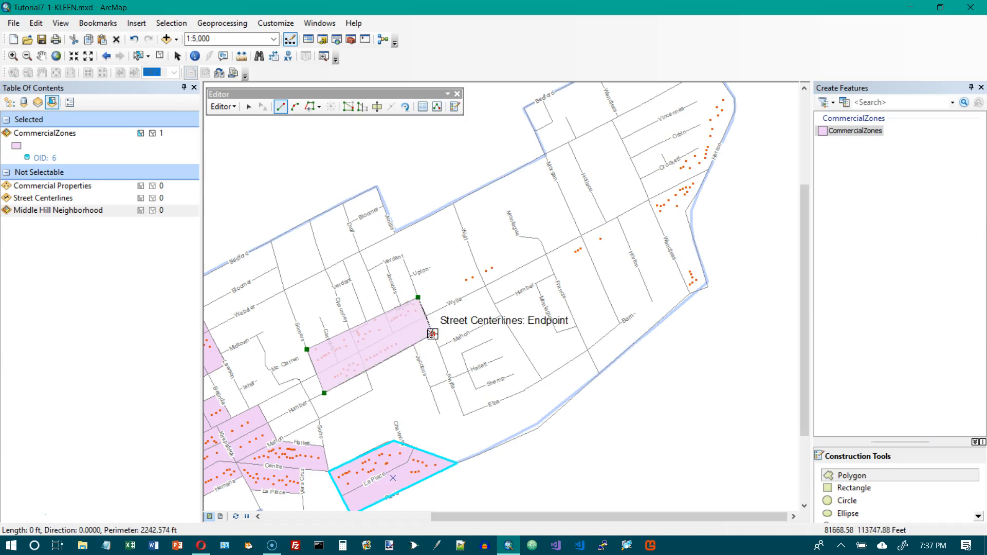
{"action": "left_click", "coordinate": [434, 336]}
{"action": "key", "text": "F2"}
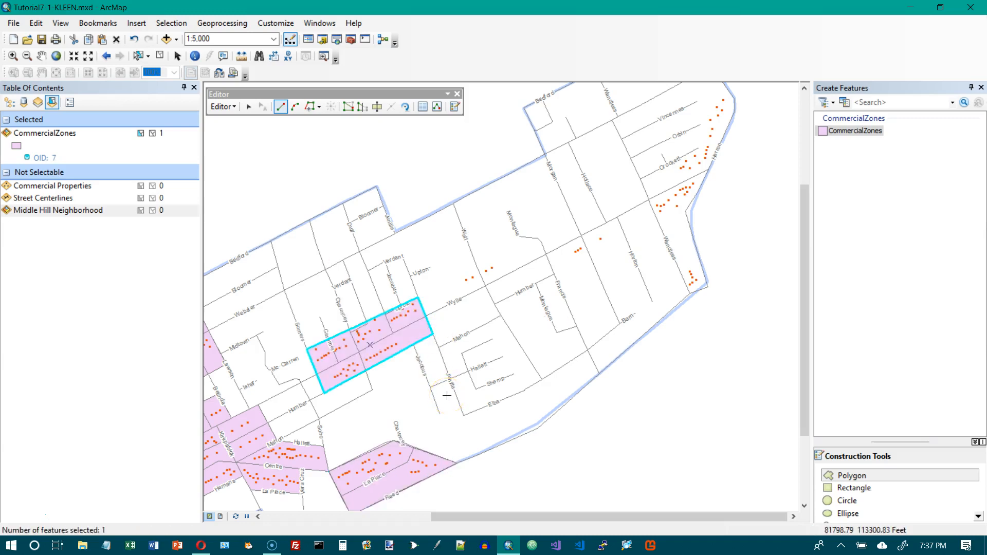
- Digitize a small commercial zone polygon on the north side of Wylie further east, snapping vertices to street centerlines
{"action": "left_click", "coordinate": [454, 276]}
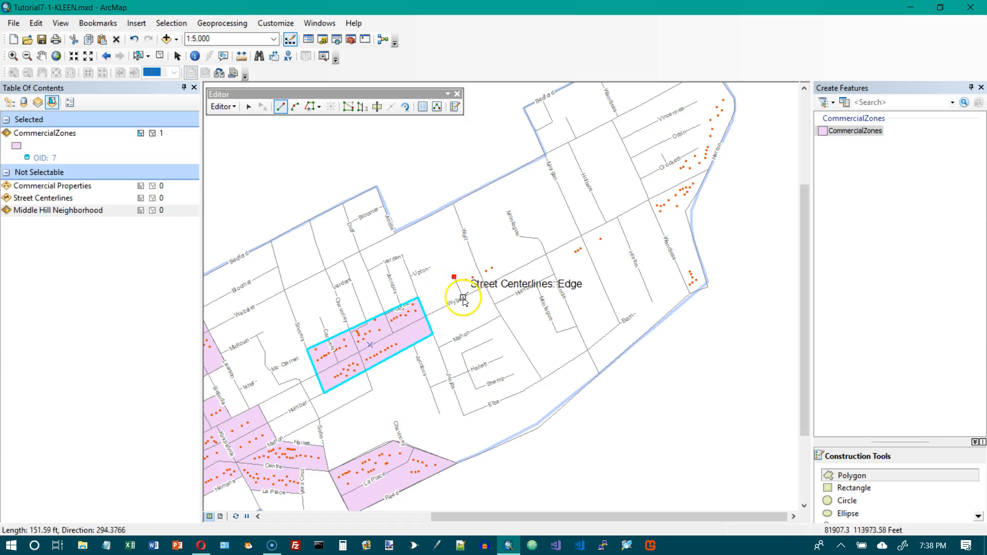
{"action": "left_click", "coordinate": [507, 275]}
{"action": "left_click", "coordinate": [497, 253]}
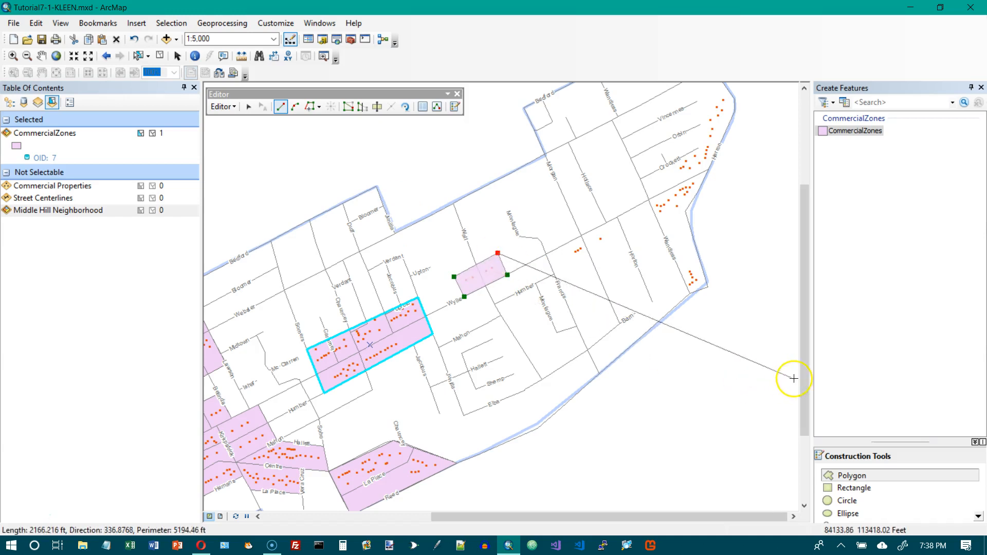
{"action": "double_click", "coordinate": [497, 252]}
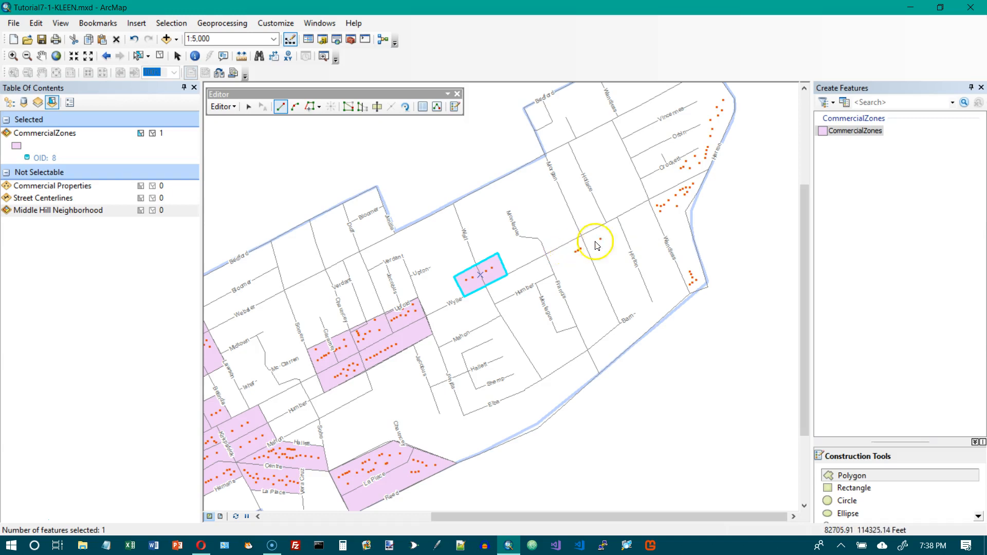
- Digitize a narrow commercial zone polygon farther east along the same street, snapping corners to street centerline endpoints
{"action": "left_click", "coordinate": [617, 217]}
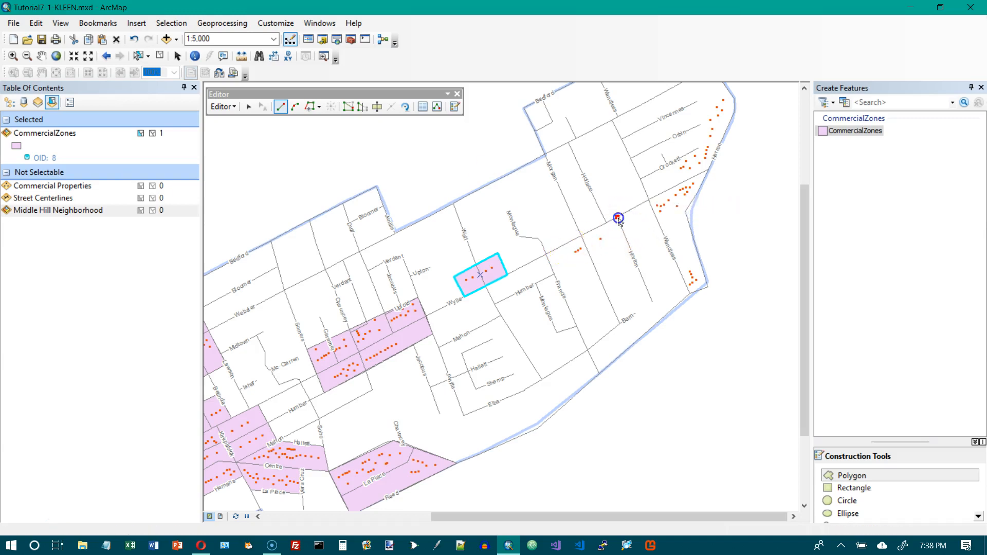
{"action": "left_click", "coordinate": [624, 236]}
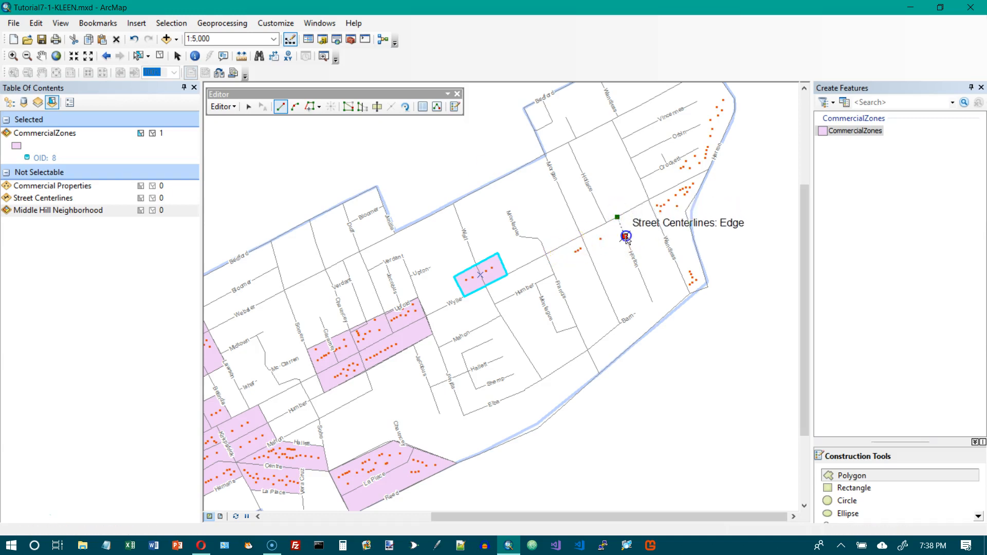
{"action": "left_click", "coordinate": [554, 274]}
{"action": "left_click", "coordinate": [545, 254]}
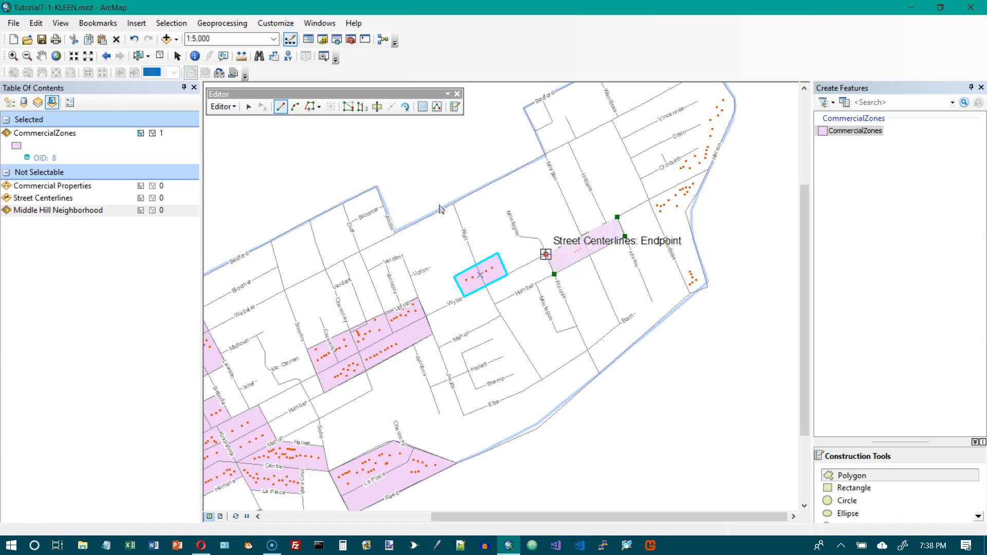
{"action": "double_click", "coordinate": [546, 254]}
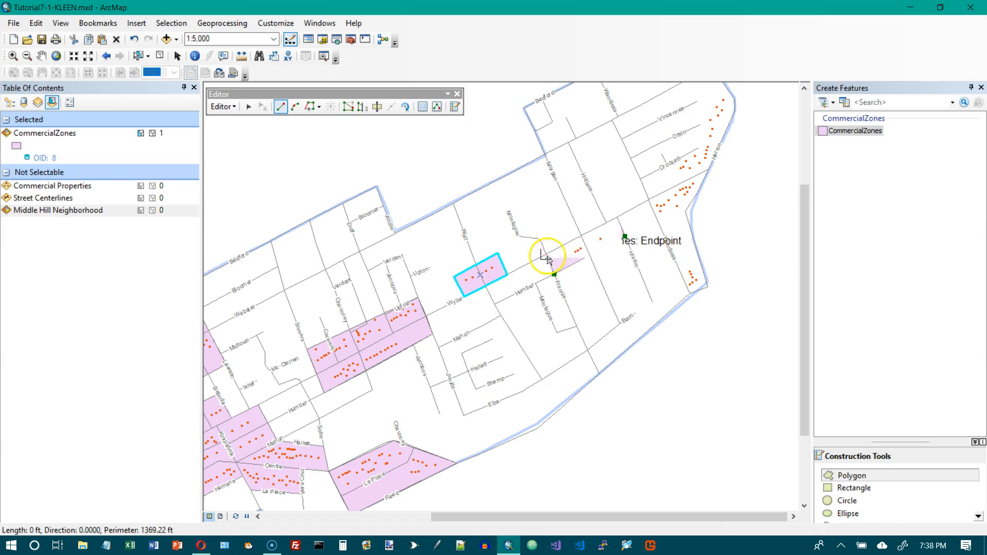
- Digitize a small commercial zone polygon near Woodlawn at the neighborhood's eastern edge, snapping vertices to street centerlines
{"action": "left_click", "coordinate": [691, 288]}
{"action": "left_click", "coordinate": [707, 288]}
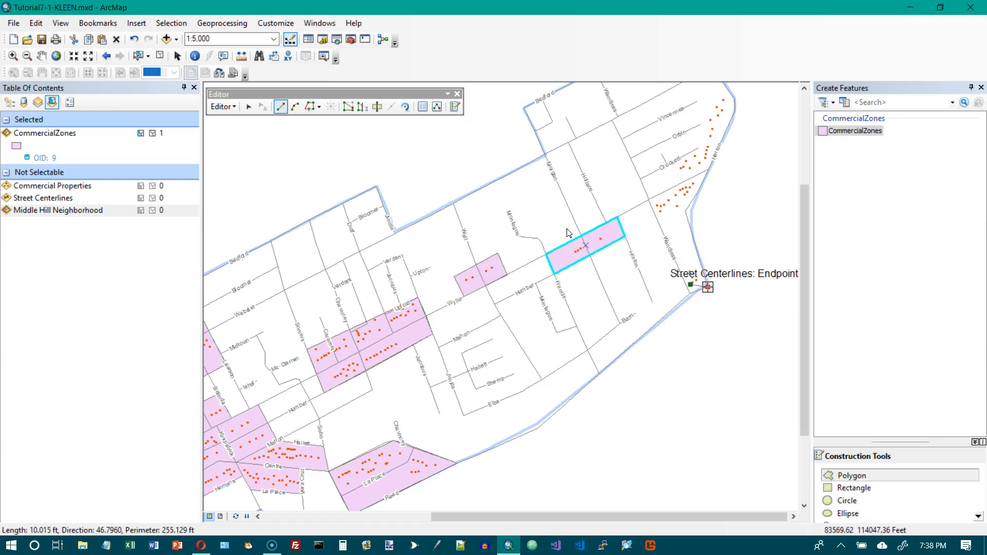
{"action": "left_click", "coordinate": [700, 259]}
{"action": "left_click", "coordinate": [678, 267]}
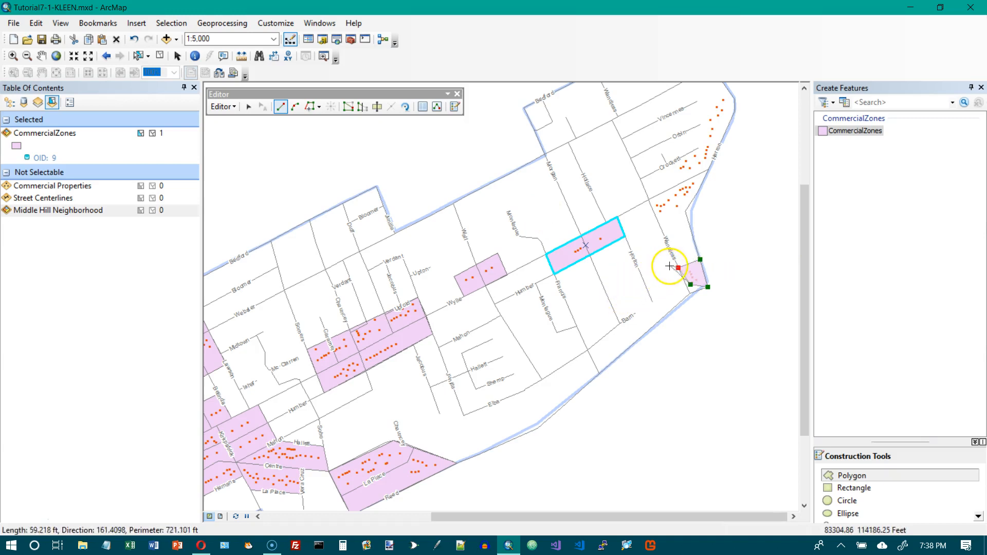
{"action": "double_click", "coordinate": [678, 268]}
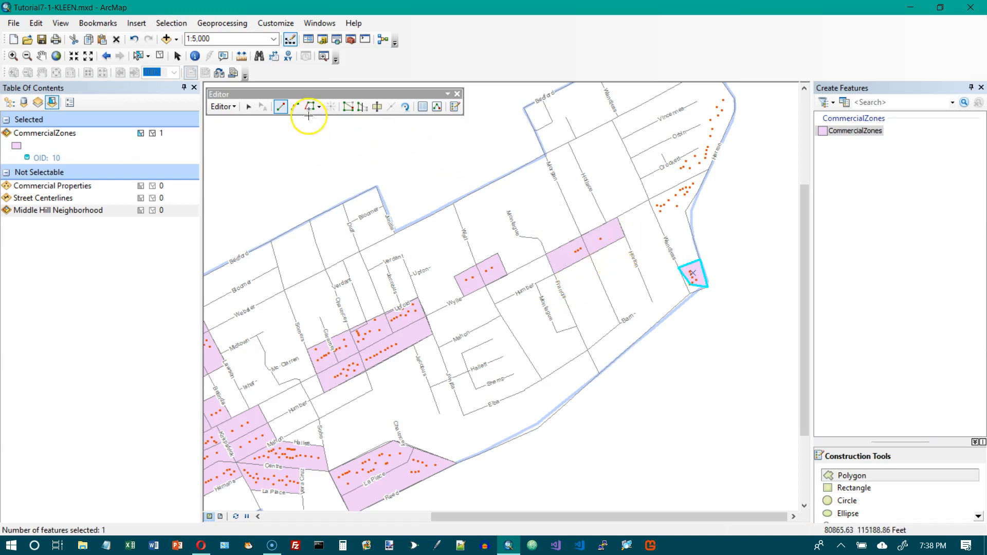
- Edit the new polygon's vertices, moving its lower-left corner down onto the street centerline
{"action": "left_click", "coordinate": [347, 108]}
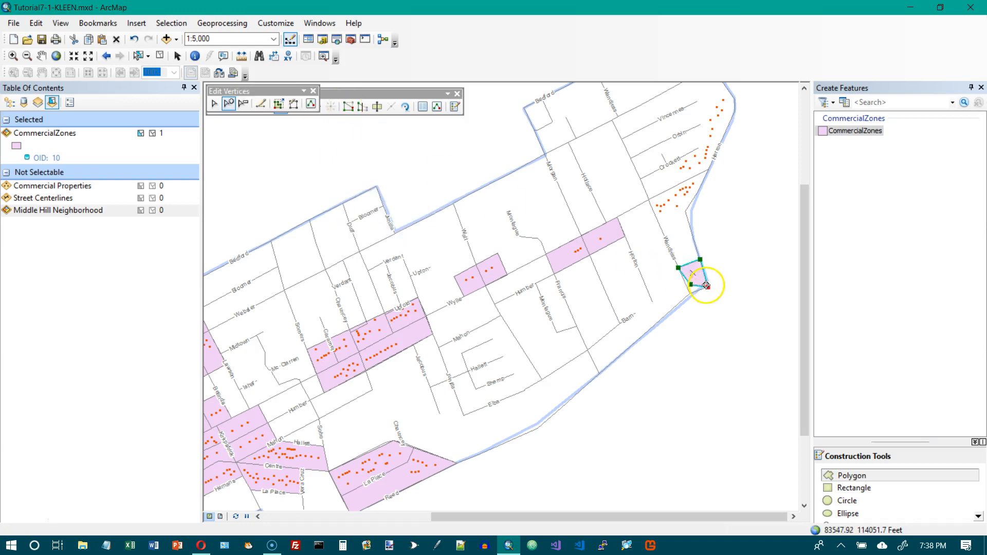
{"action": "left_click_drag", "start_coordinate": [690, 285], "coordinate": [690, 293]}
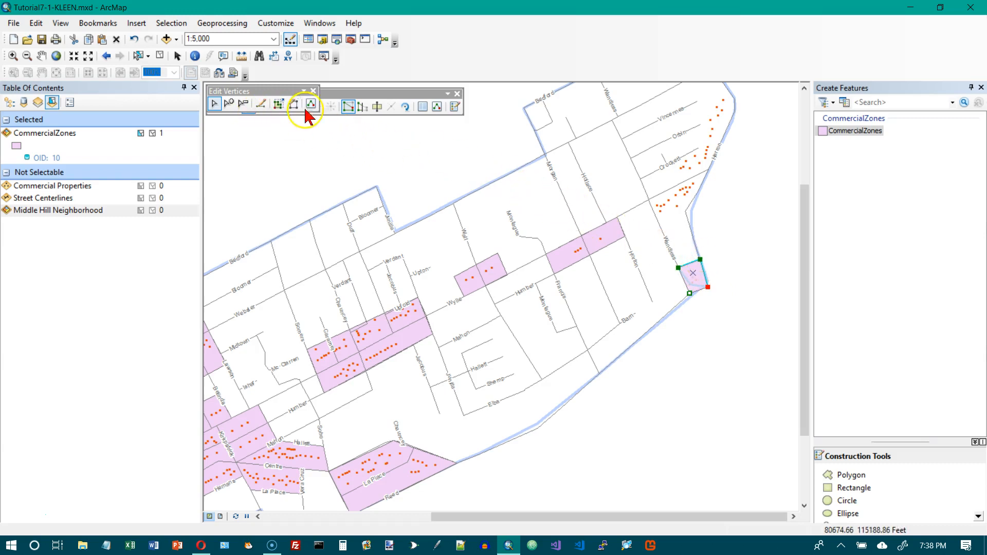
{"action": "left_click", "coordinate": [313, 91]}
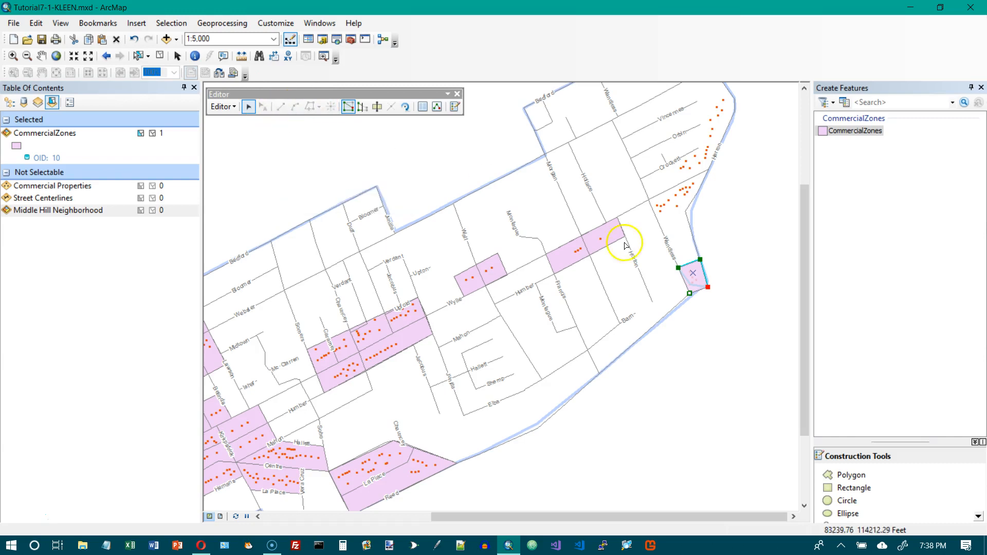
- Digitize a long narrow commercial zone polygon along the neighborhood's northeastern edge, snapping vertices to street centerline endpoints
{"action": "left_click", "coordinate": [857, 475]}
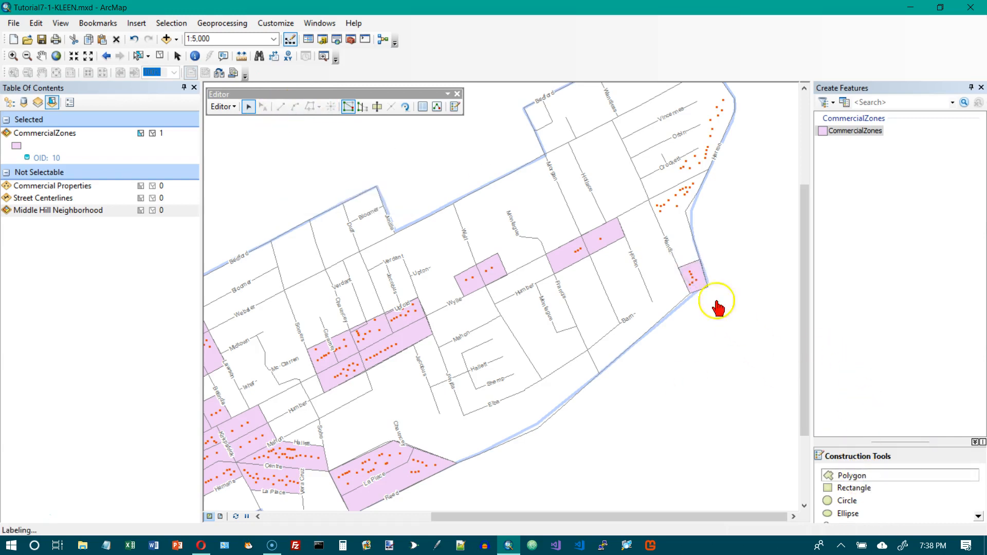
{"action": "left_click", "coordinate": [649, 200]}
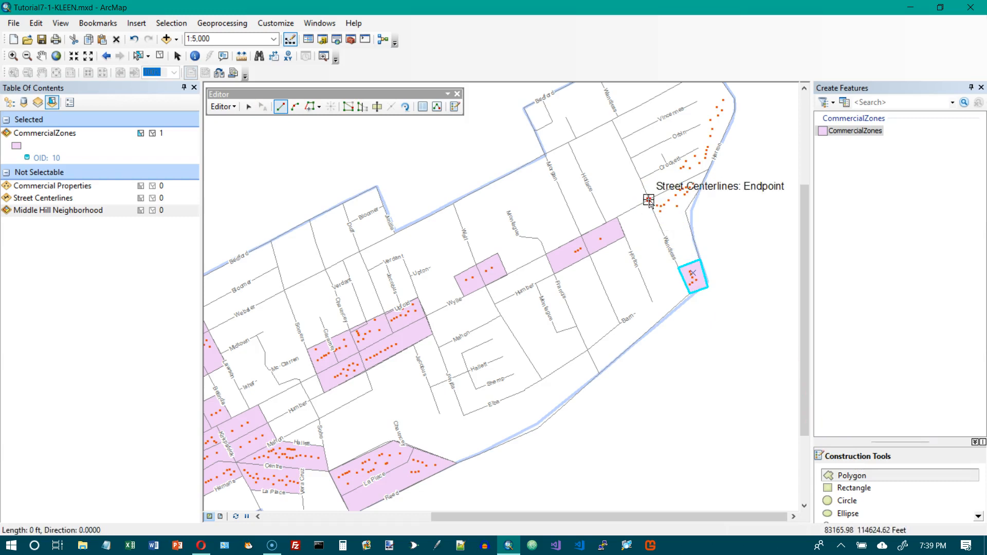
{"action": "left_click", "coordinate": [659, 223]}
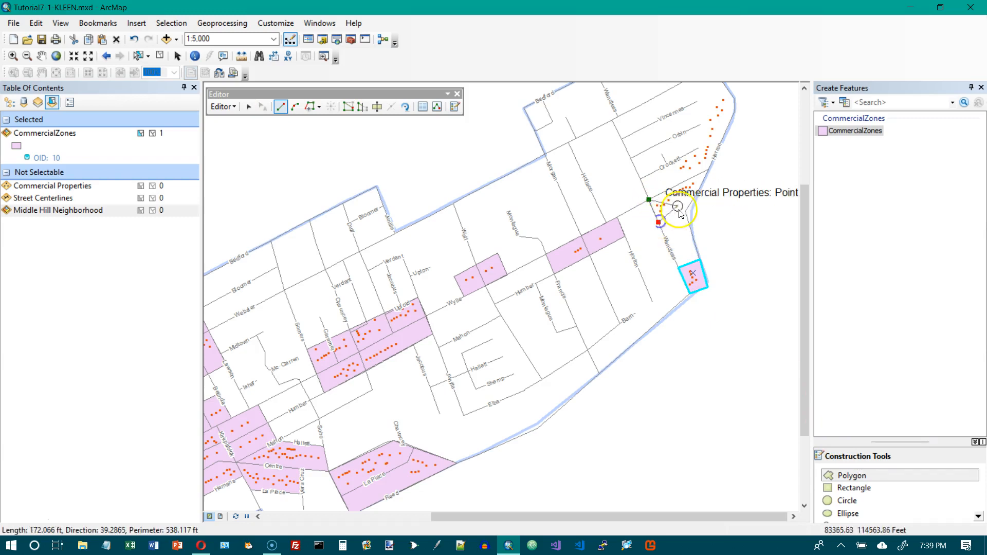
{"action": "left_click", "coordinate": [685, 212]}
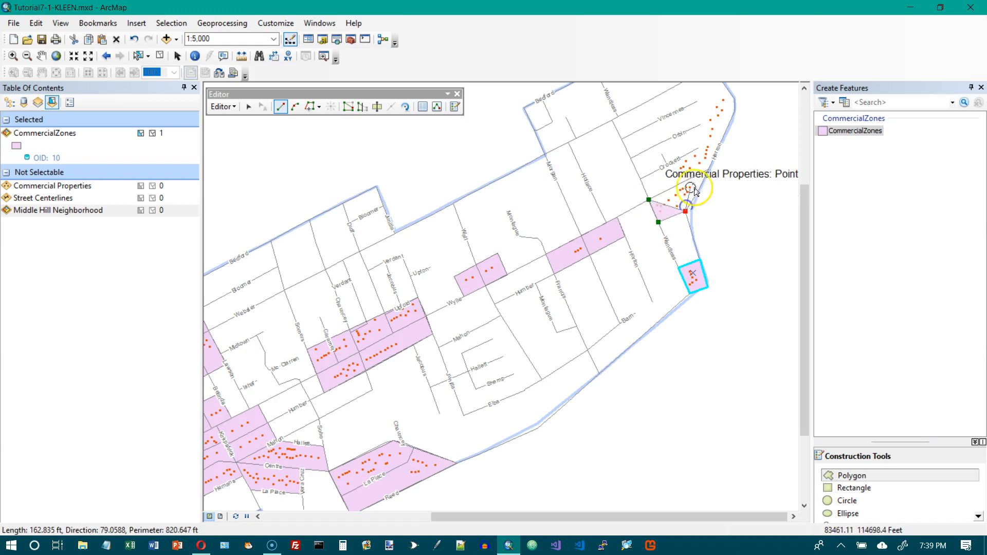
{"action": "left_click", "coordinate": [735, 110]}
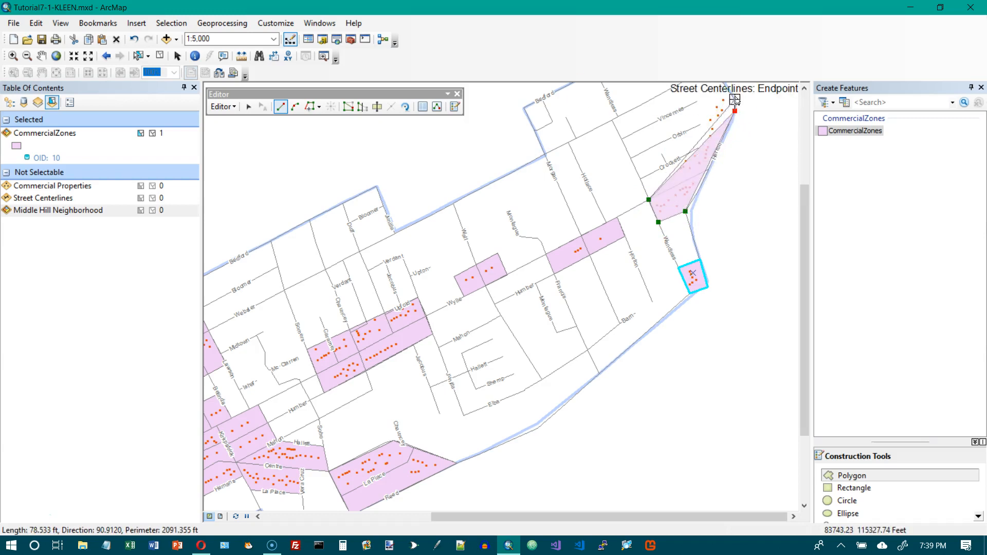
{"action": "left_click", "coordinate": [735, 99]}
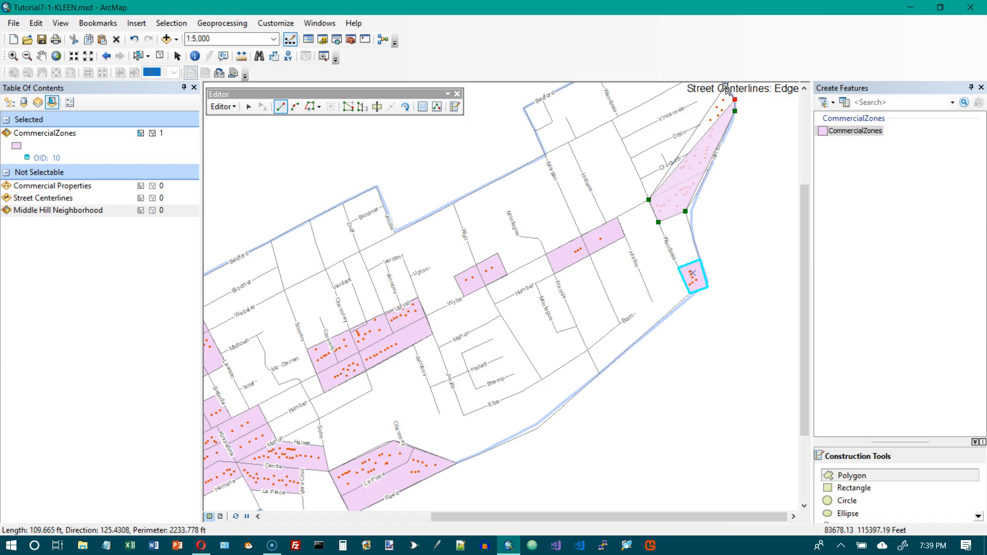
{"action": "left_click", "coordinate": [726, 88]}
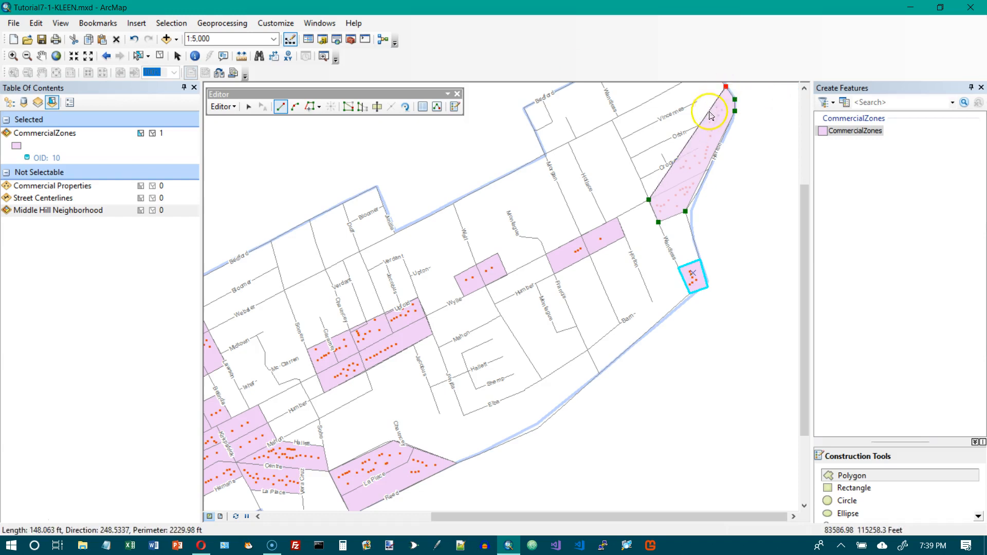
{"action": "double_click", "coordinate": [729, 90]}
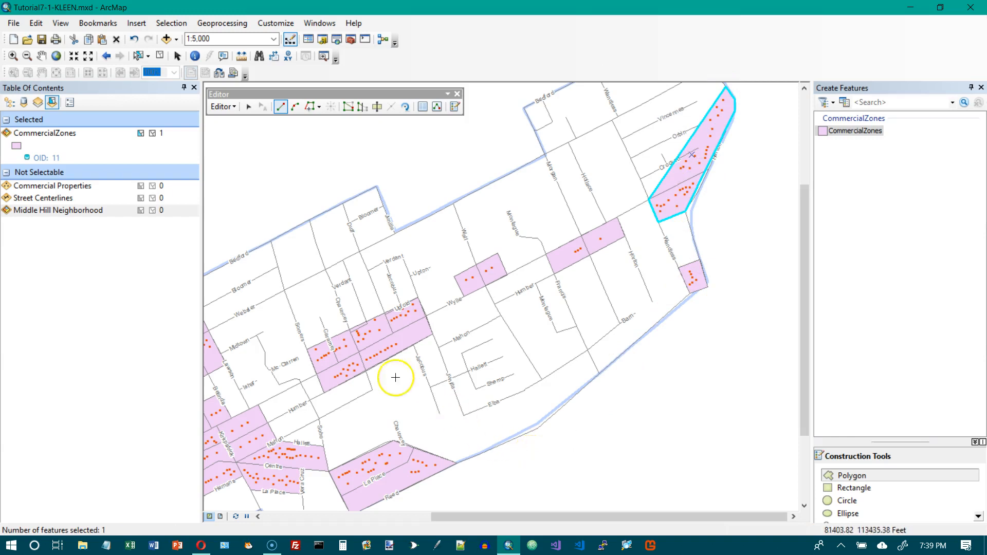
- Open the CommercialZones attribute table and set ZoneNumber of the record with OBJECTID 4 to 1
{"action": "left_click", "coordinate": [56, 56]}
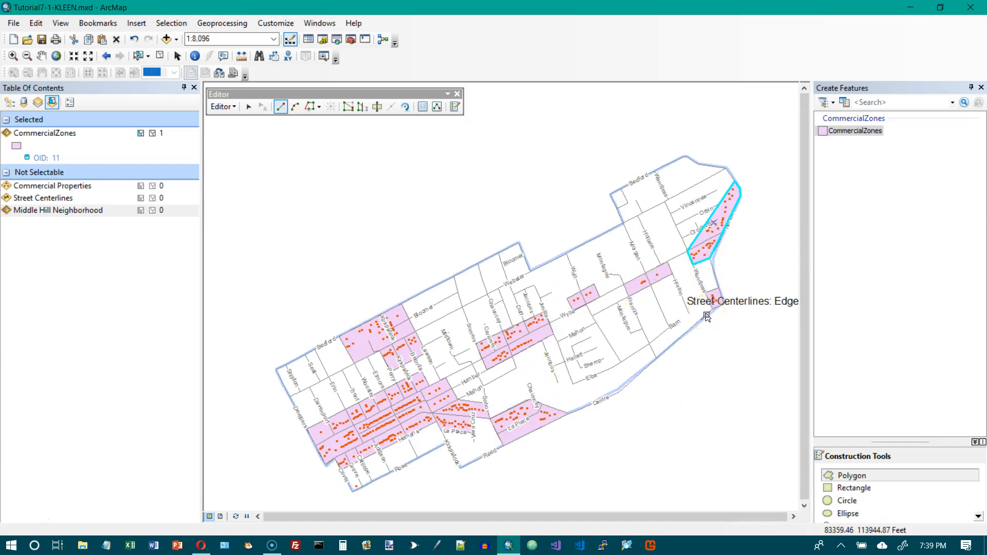
{"action": "left_click", "coordinate": [457, 94]}
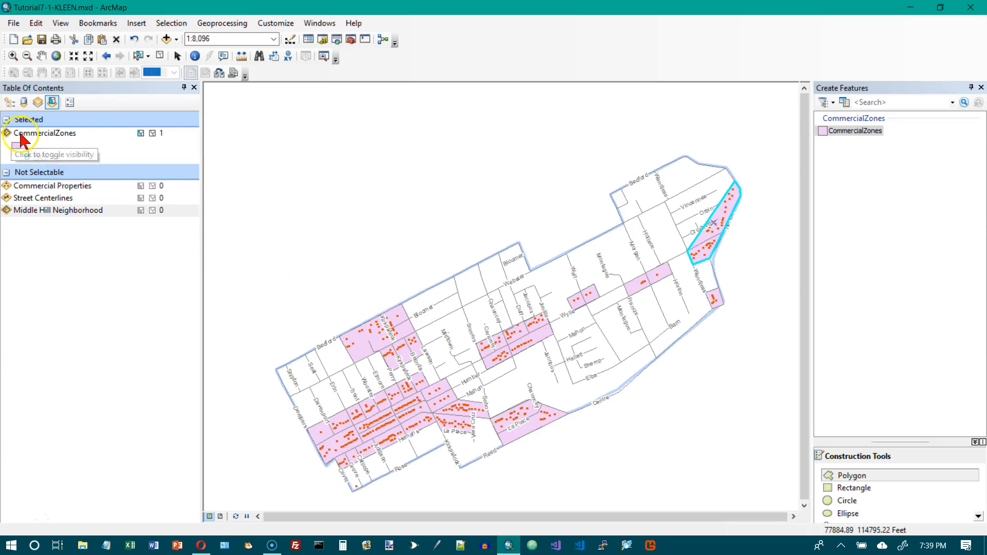
{"action": "left_click", "coordinate": [9, 102]}
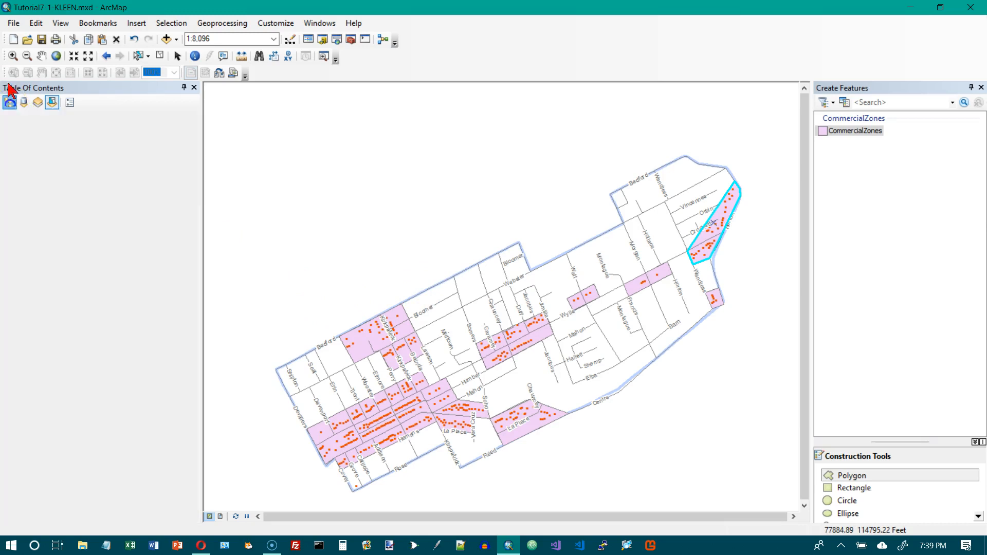
{"action": "left_click", "coordinate": [21, 122]}
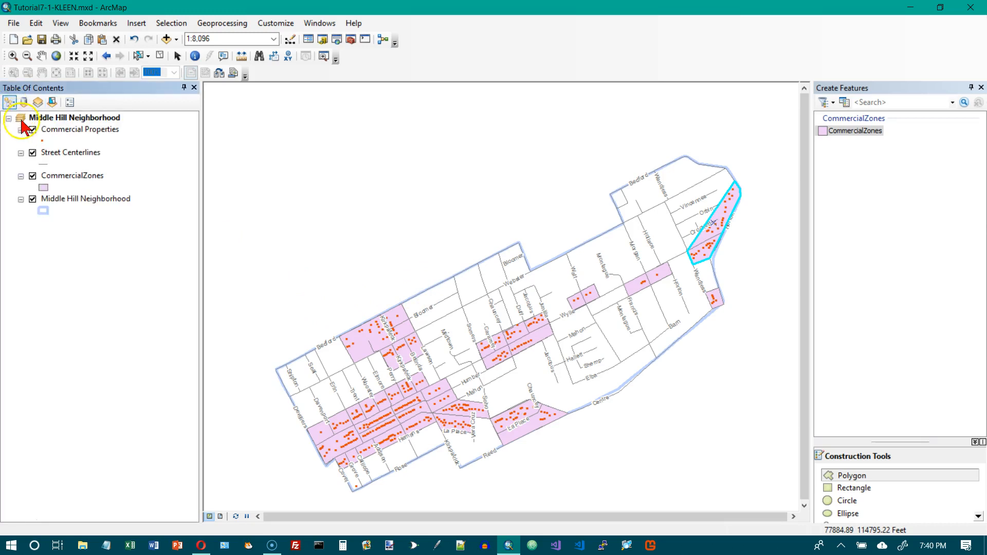
{"action": "left_click", "coordinate": [67, 177]}
{"action": "right_click", "coordinate": [67, 176]}
{"action": "left_click", "coordinate": [107, 217]}
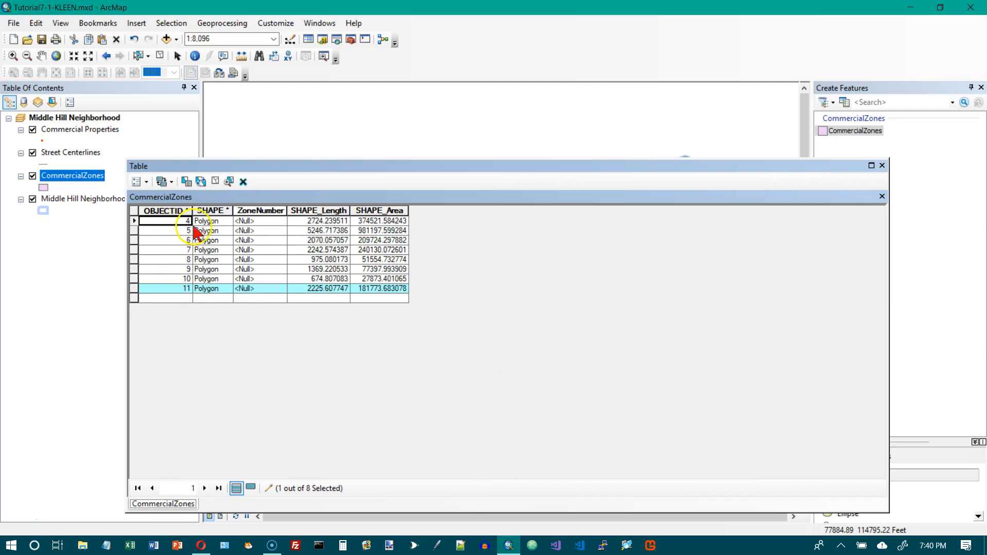
{"action": "left_click", "coordinate": [263, 222]}
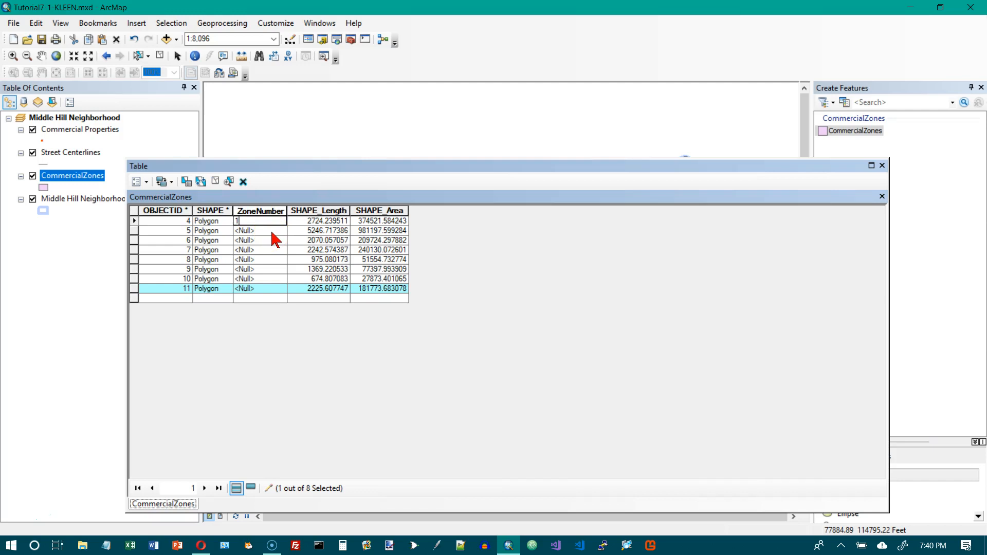
{"action": "key", "text": "Return"}
- Set ZoneNumber of the newly drawn polygon, OBJECTID 11, to 7
{"action": "left_click_drag", "start_coordinate": [282, 167], "coordinate": [677, 462]}
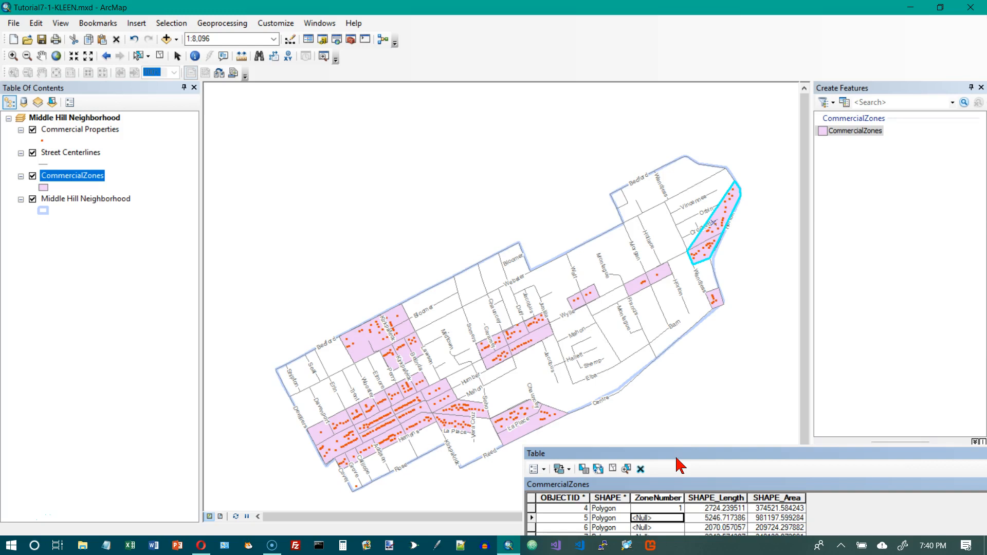
{"action": "left_click_drag", "start_coordinate": [681, 456], "coordinate": [755, 421]}
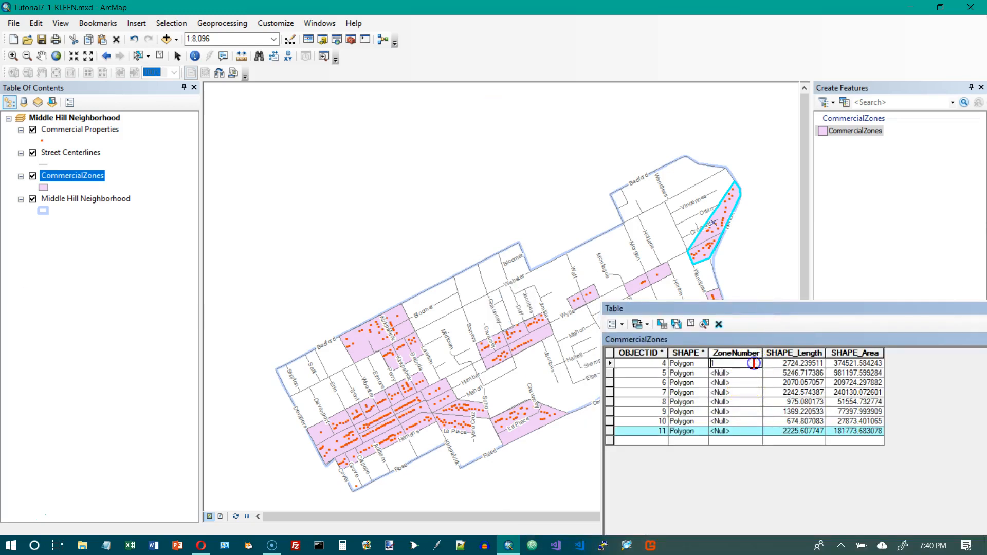
{"action": "left_click", "coordinate": [741, 431]}
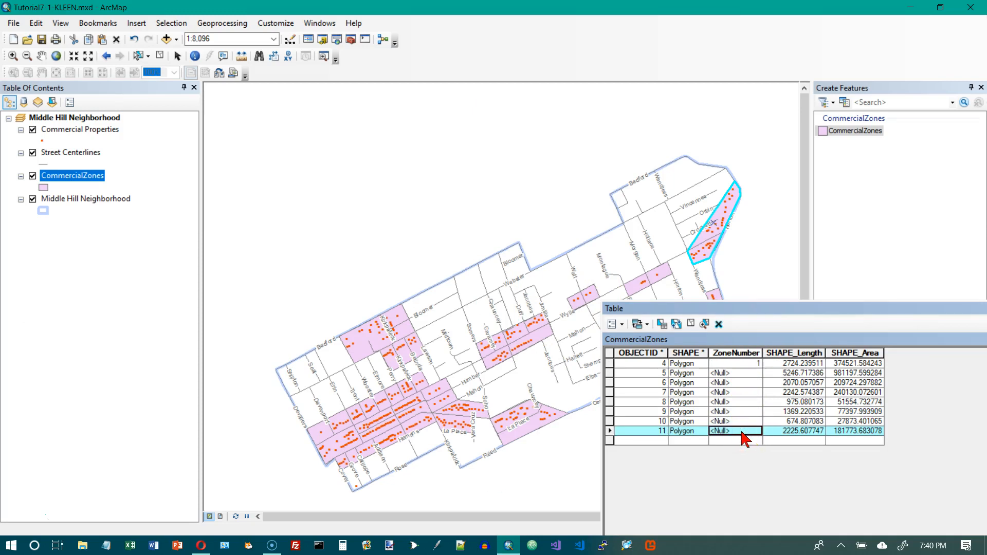
{"action": "left_click", "coordinate": [742, 432]}
{"action": "type", "text": "7"}
{"action": "key", "text": "Return"}
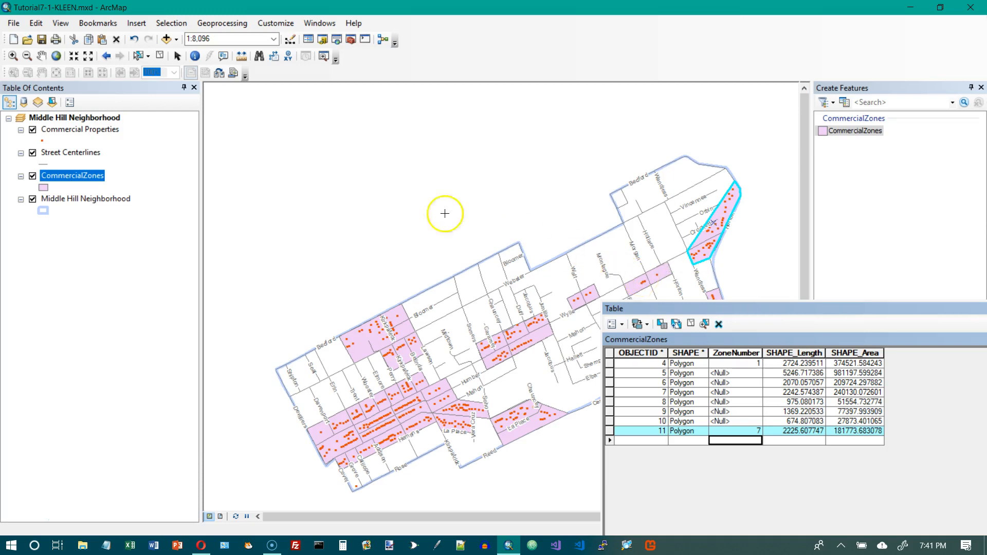
- Select the record with OBJECTID 10 and set its ZoneNumber to 8
{"action": "left_click", "coordinate": [178, 57]}
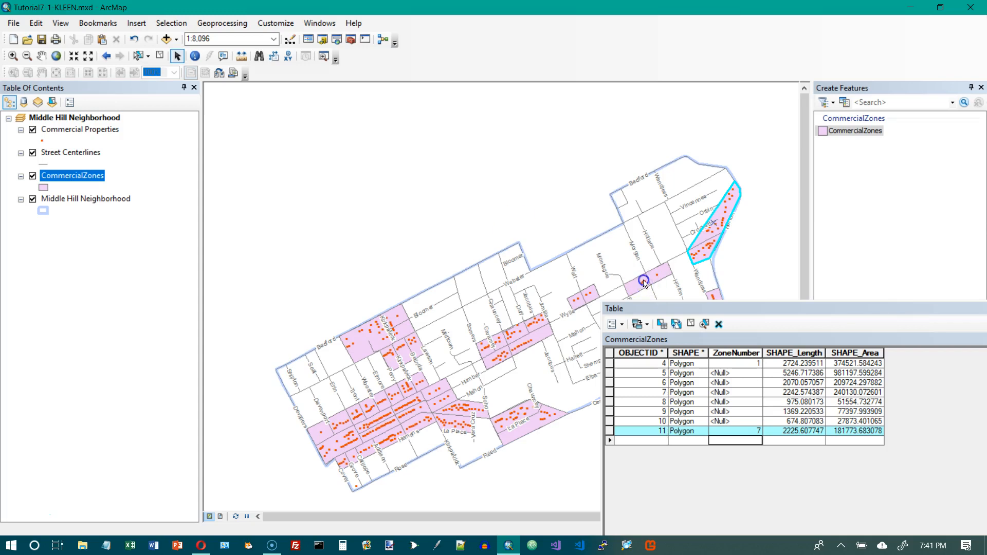
{"action": "left_click", "coordinate": [611, 421]}
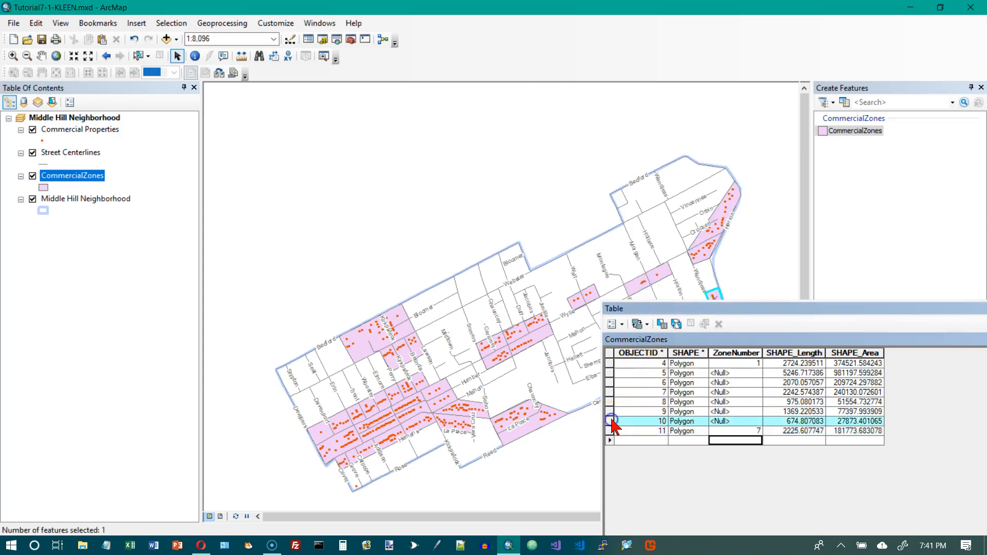
{"action": "left_click_drag", "start_coordinate": [737, 311], "coordinate": [747, 343]}
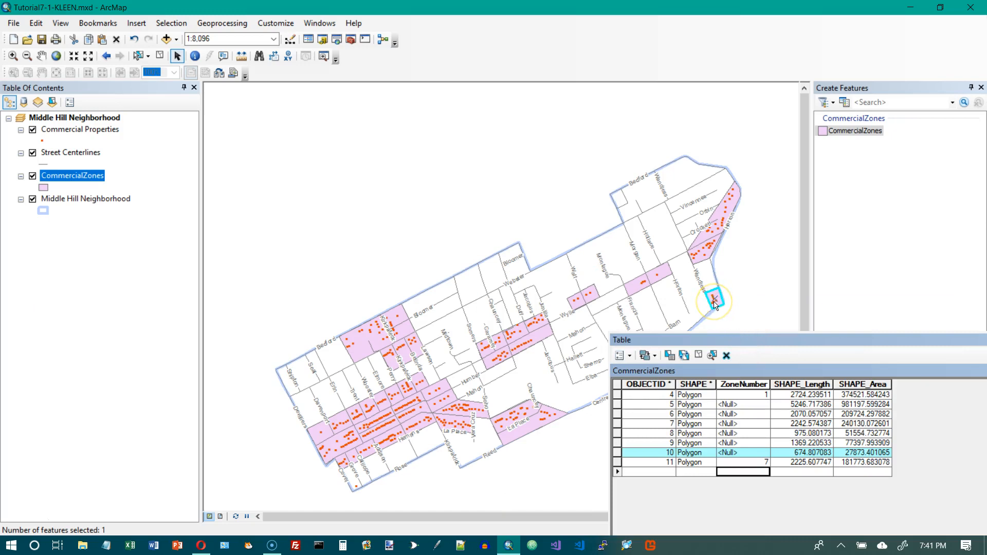
{"action": "left_click", "coordinate": [741, 453]}
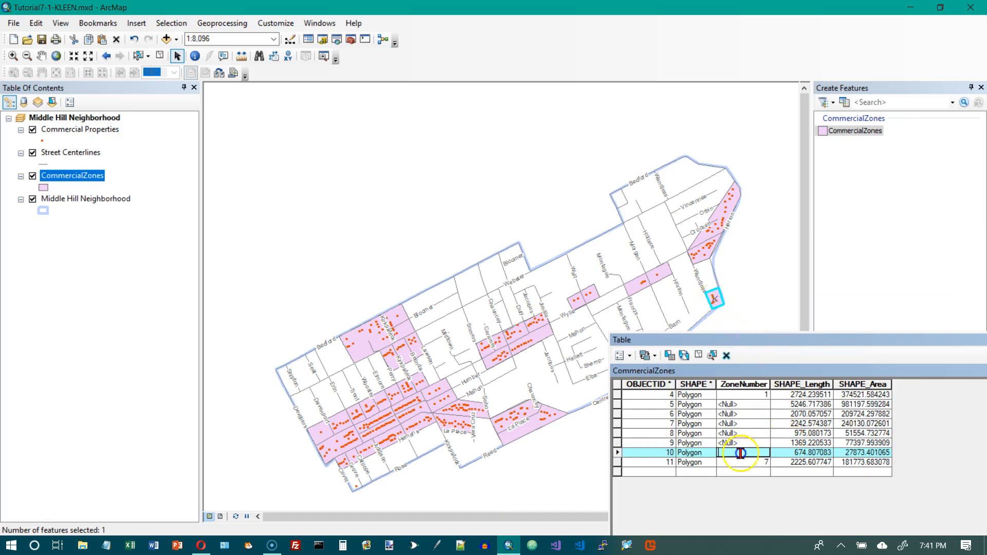
{"action": "key", "text": "Return"}
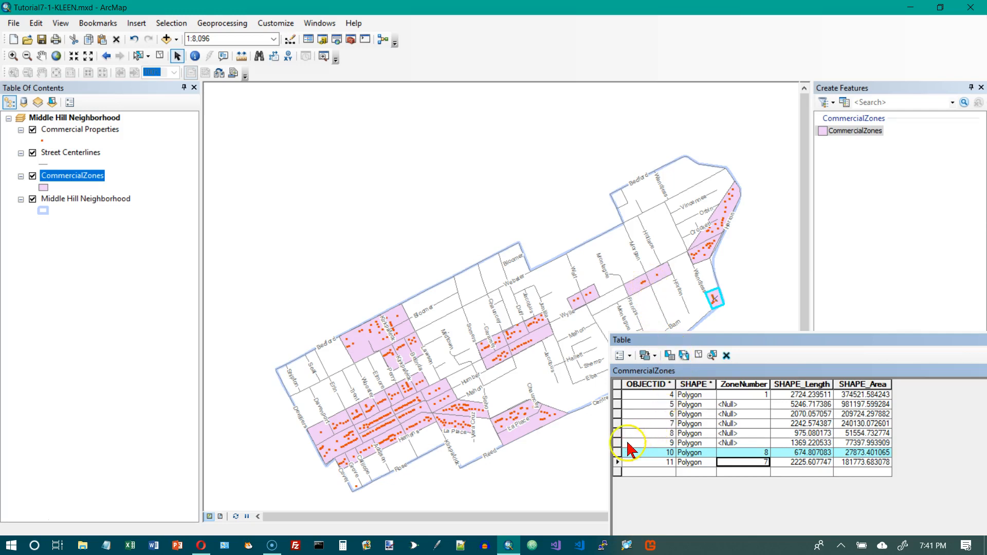
- Select the record with OBJECTID 9 and set its ZoneNumber to 6
{"action": "left_click", "coordinate": [618, 443]}
{"action": "left_click", "coordinate": [759, 442]}
{"action": "type", "text": "6"}
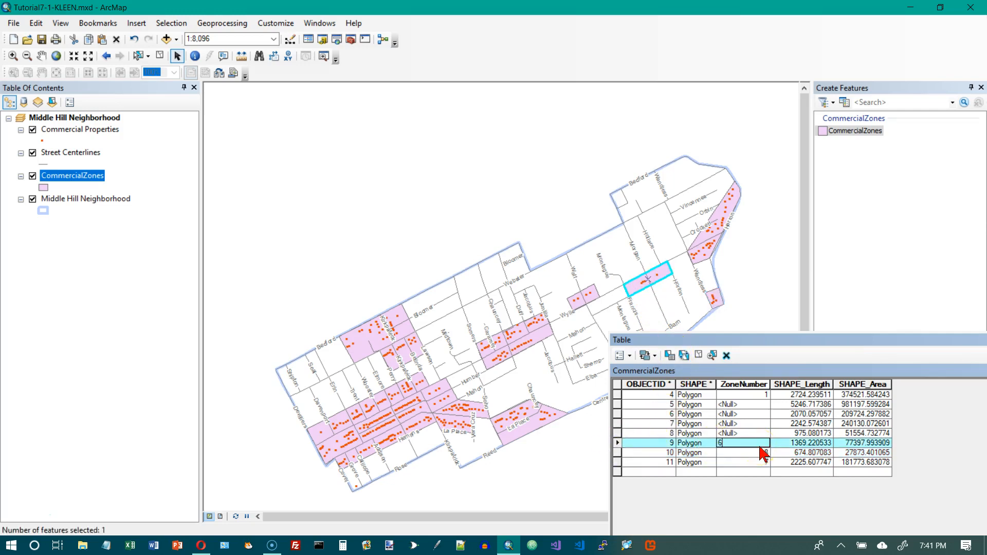
{"action": "left_click", "coordinate": [761, 452]}
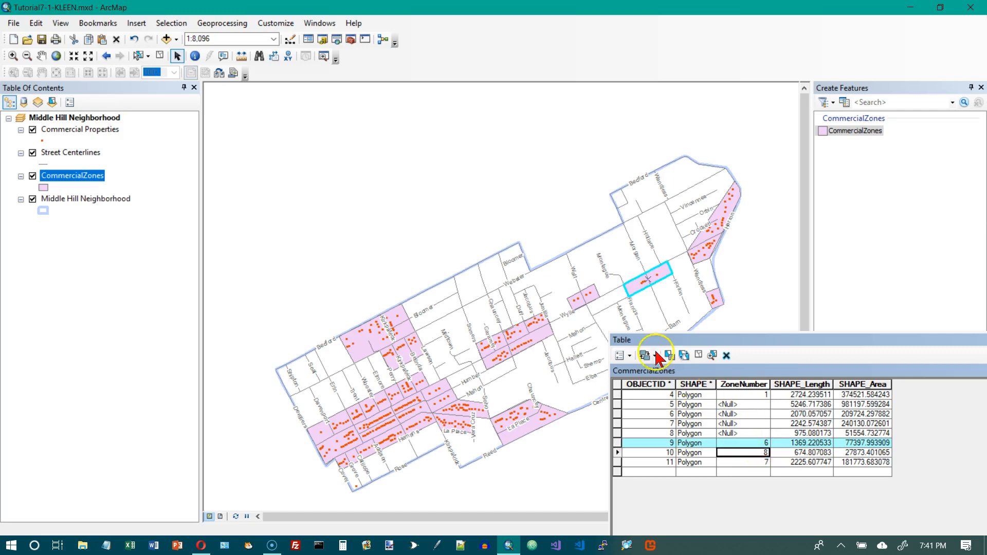
- Select the record with OBJECTID 8 and set its ZoneNumber to 5
{"action": "left_click", "coordinate": [618, 433]}
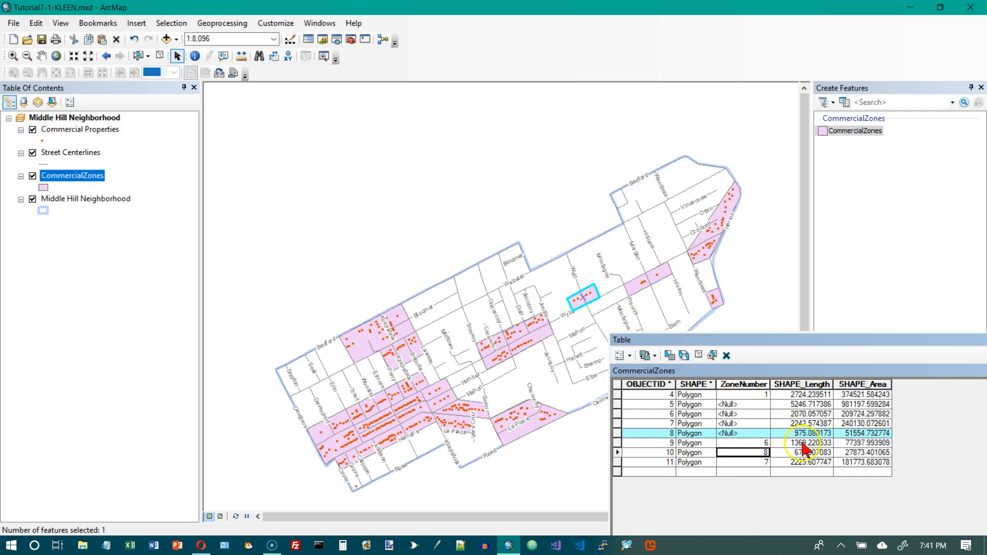
{"action": "left_click", "coordinate": [762, 433]}
{"action": "type", "text": "5"}
{"action": "key", "text": "Return"}
{"action": "type", "text": "6"}
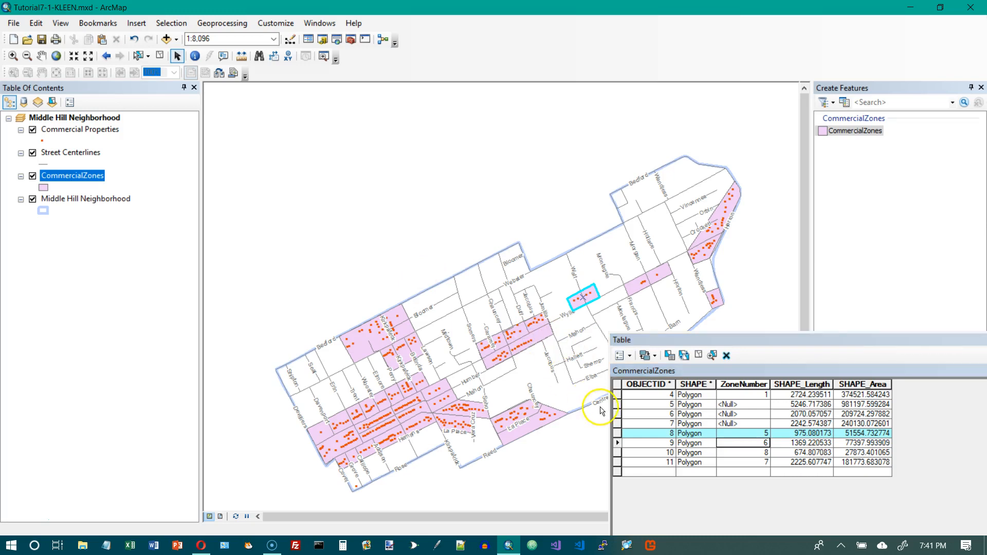
- Select the record with OBJECTID 7 and set its ZoneNumber to 4
{"action": "left_click", "coordinate": [618, 423]}
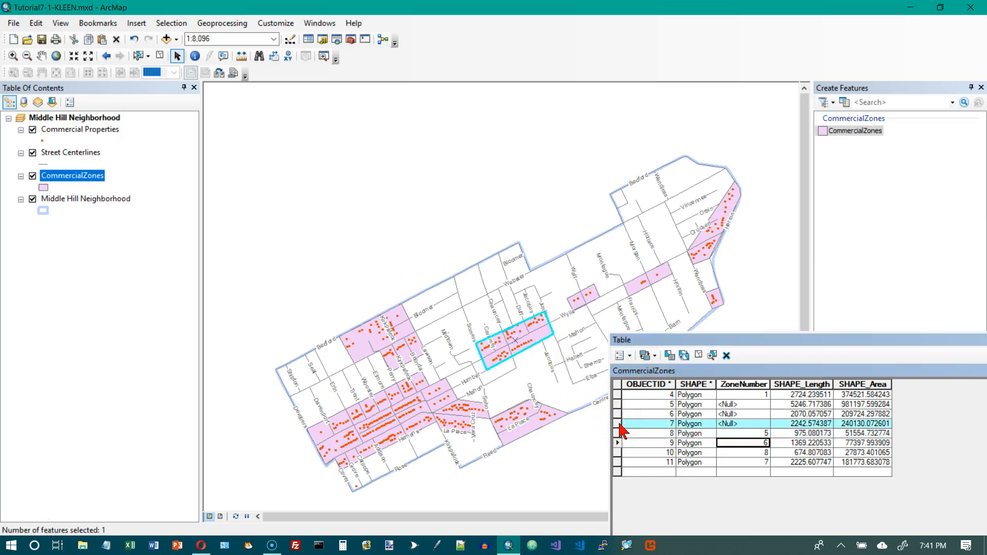
{"action": "left_click", "coordinate": [734, 423]}
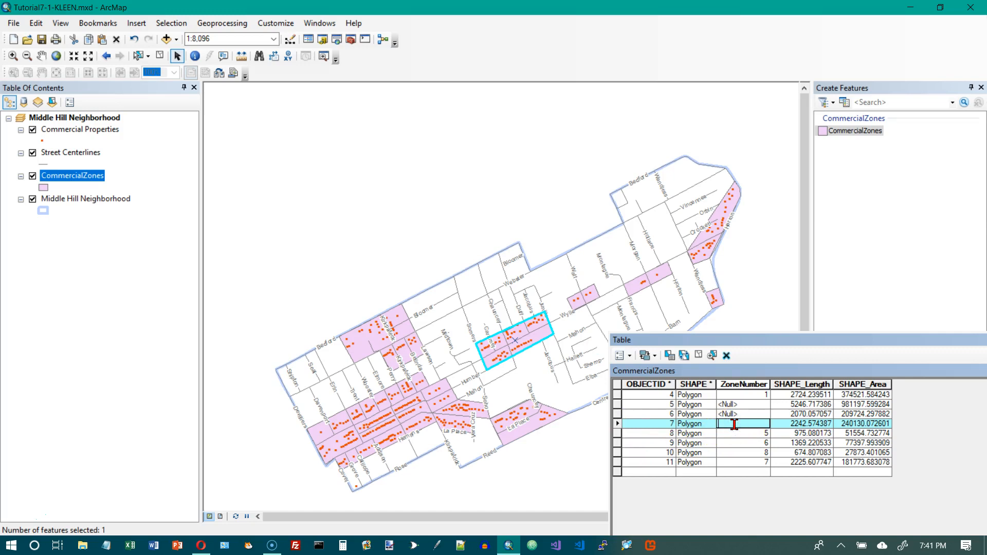
{"action": "type", "text": "4"}
{"action": "key", "text": "Return"}
- Select the record with OBJECTID 6 and set its ZoneNumber to 1
{"action": "left_click", "coordinate": [727, 413]}
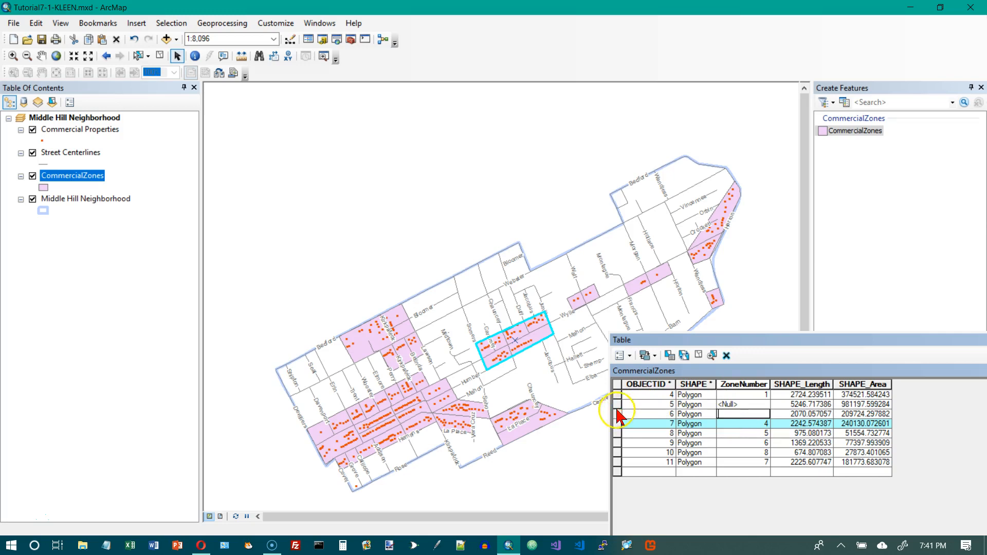
{"action": "left_click", "coordinate": [616, 413]}
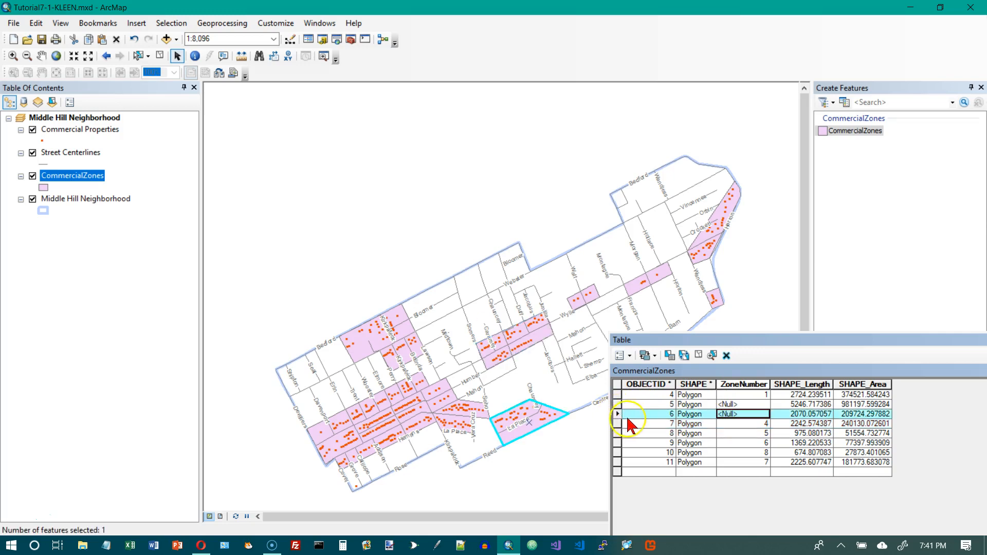
{"action": "left_click", "coordinate": [749, 410]}
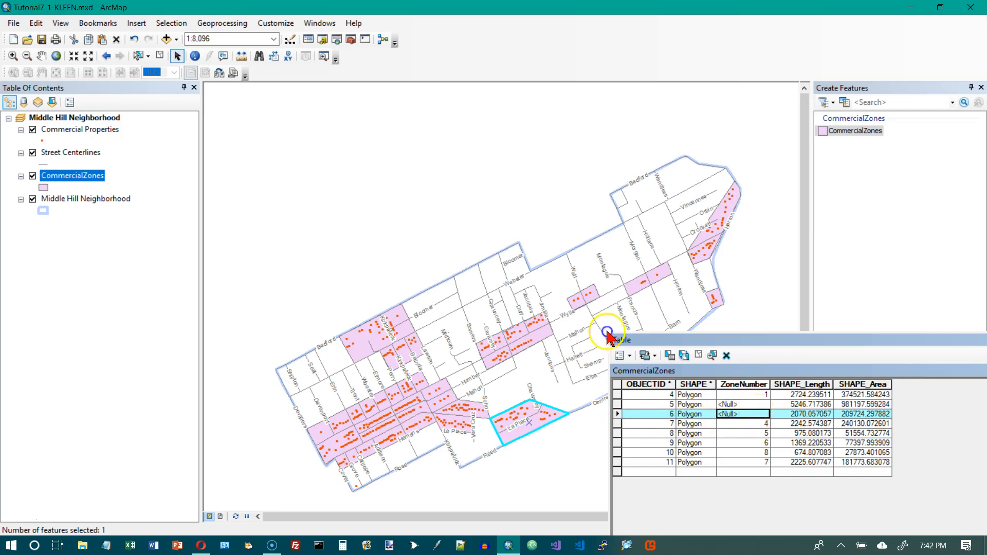
{"action": "type", "text": "1"}
{"action": "key", "text": "Return"}
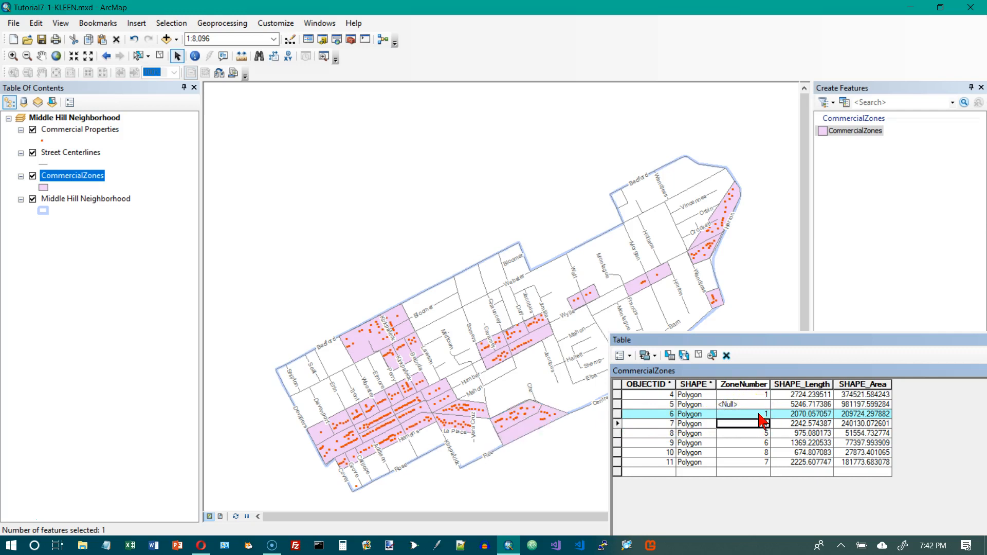
{"action": "type", "text": "4"}
- Select the record with OBJECTID 5 and set its ZoneNumber to 2
{"action": "left_click", "coordinate": [605, 397]}
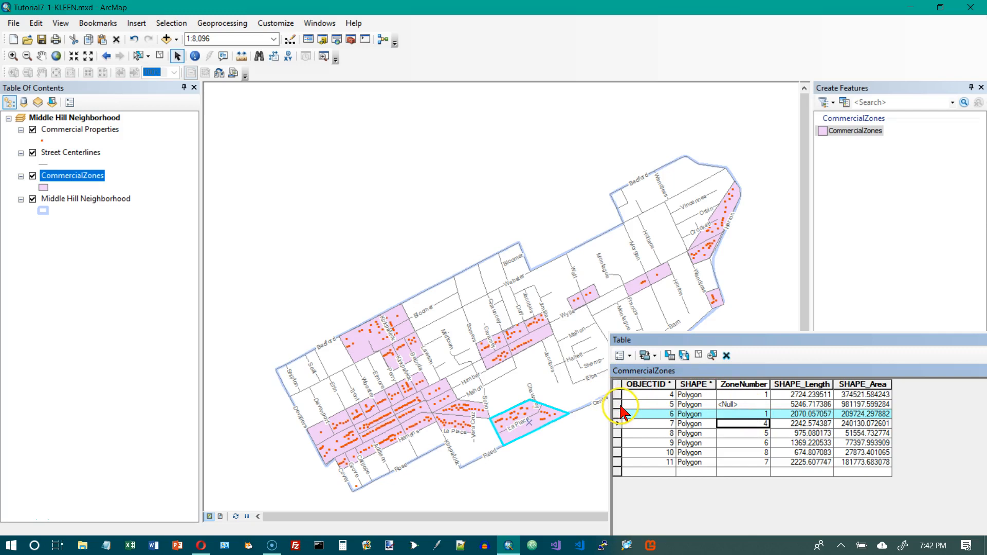
{"action": "left_click", "coordinate": [617, 404]}
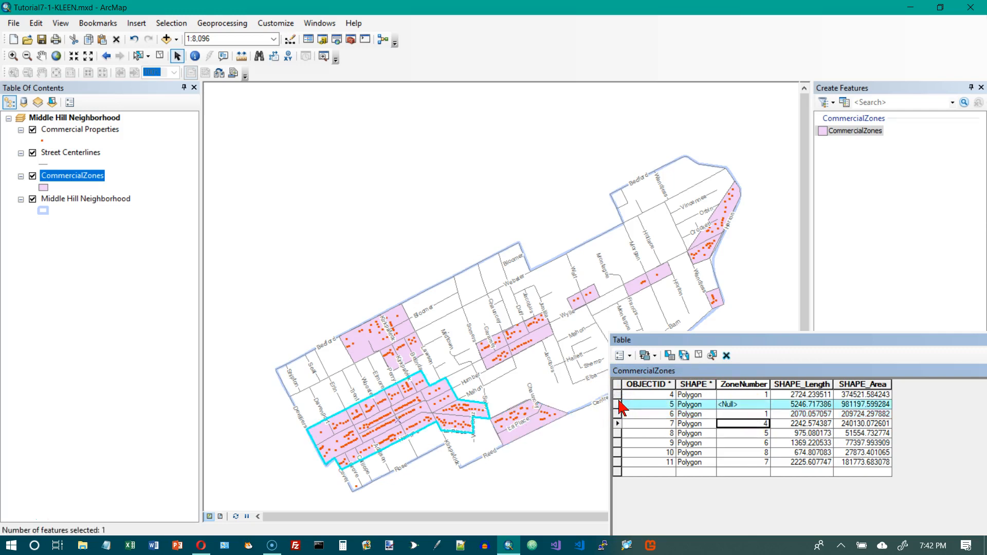
{"action": "left_click", "coordinate": [765, 406]}
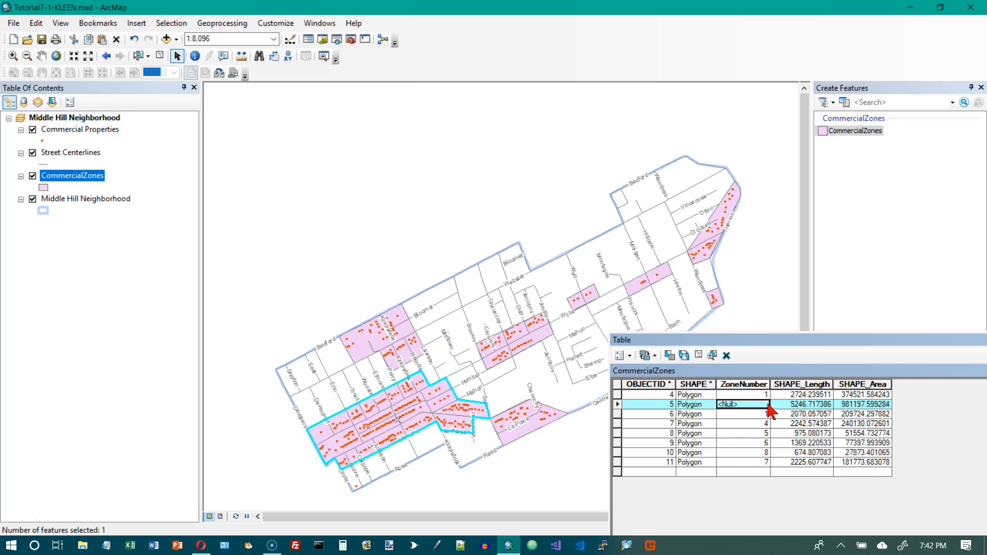
- Set the ZoneNumber of the record with OBJECTID 4 to 3
{"action": "left_click", "coordinate": [761, 395]}
{"action": "type", "text": "1"}
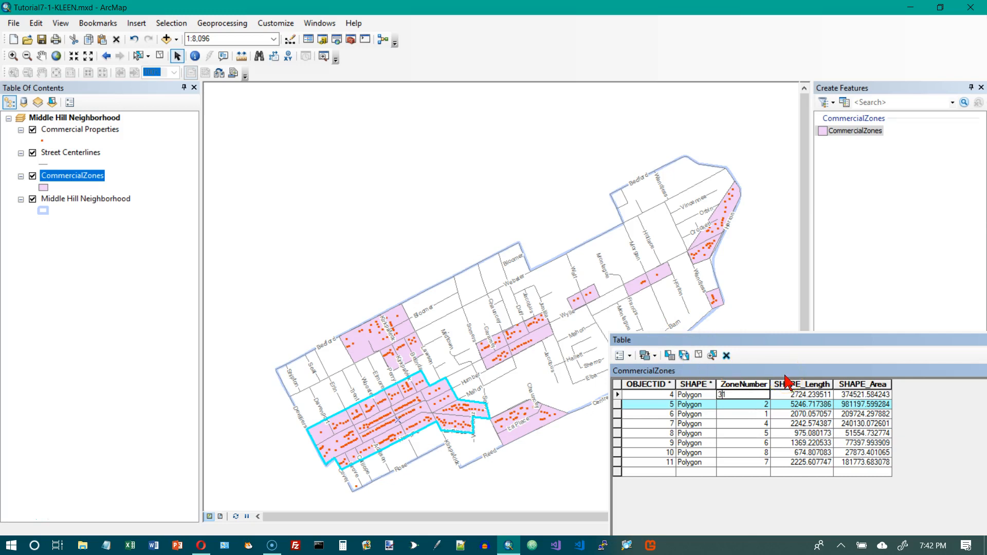
{"action": "key", "text": "Return"}
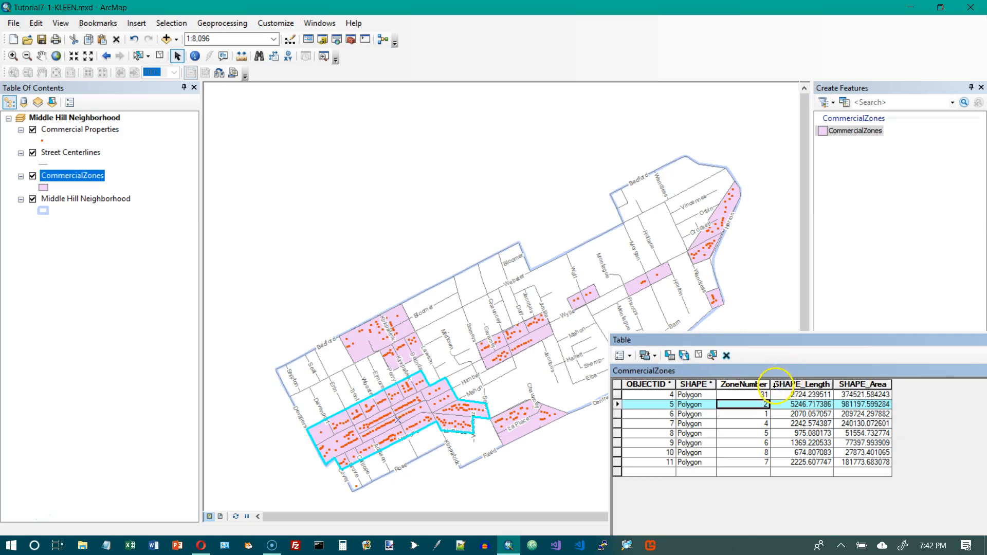
{"action": "left_click", "coordinate": [768, 394]}
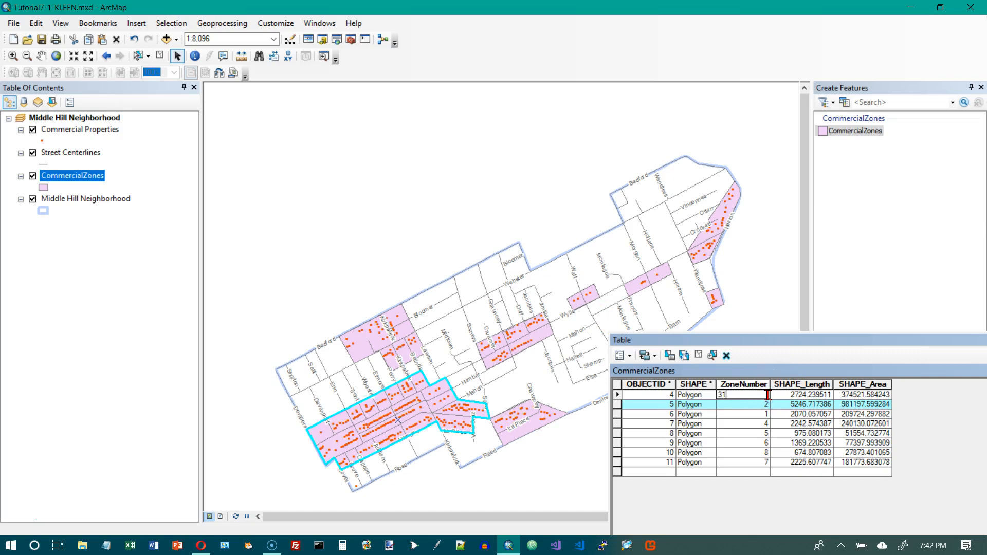
{"action": "key", "text": "Return"}
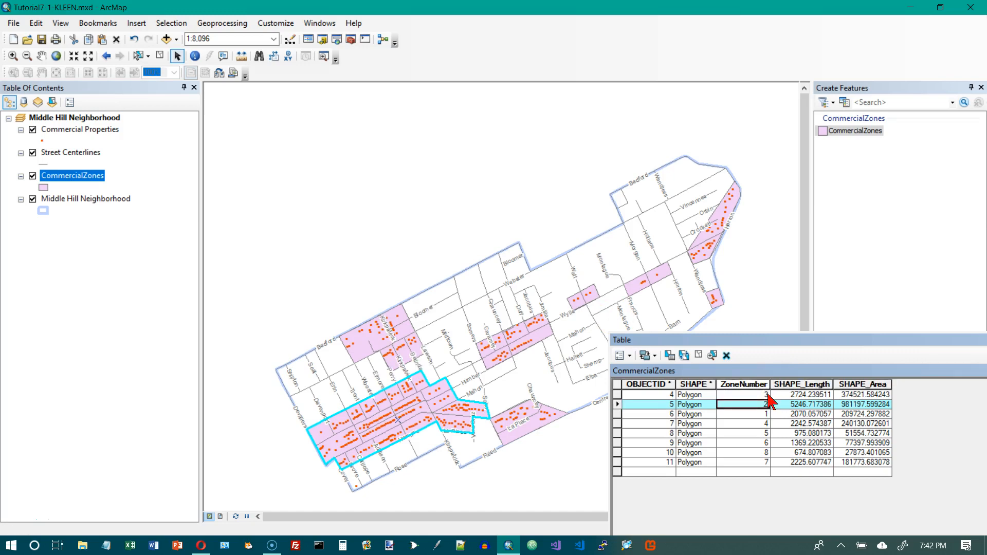
- Close the attribute table and hide the Commercial Properties layer
{"action": "left_click_drag", "start_coordinate": [797, 340], "coordinate": [626, 194]}
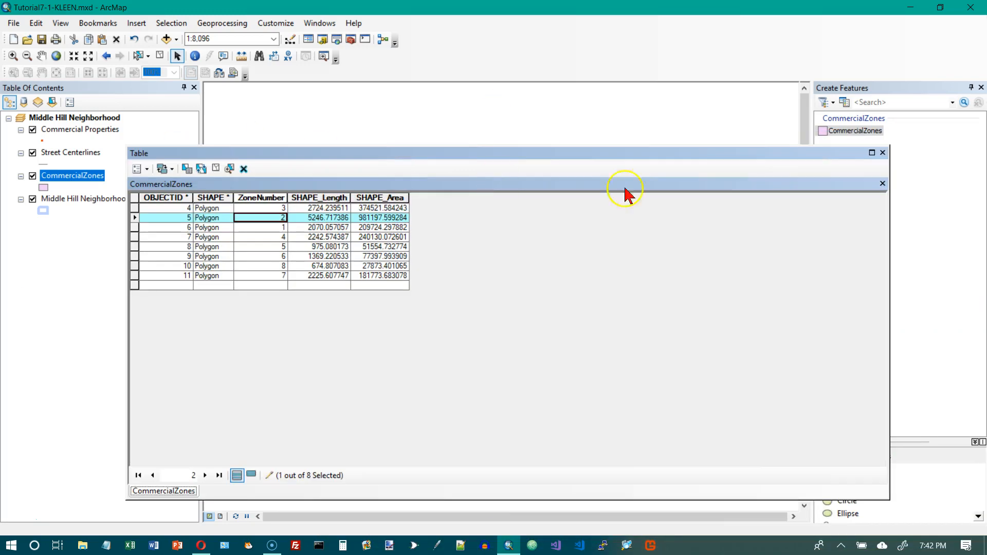
{"action": "left_click", "coordinate": [882, 153]}
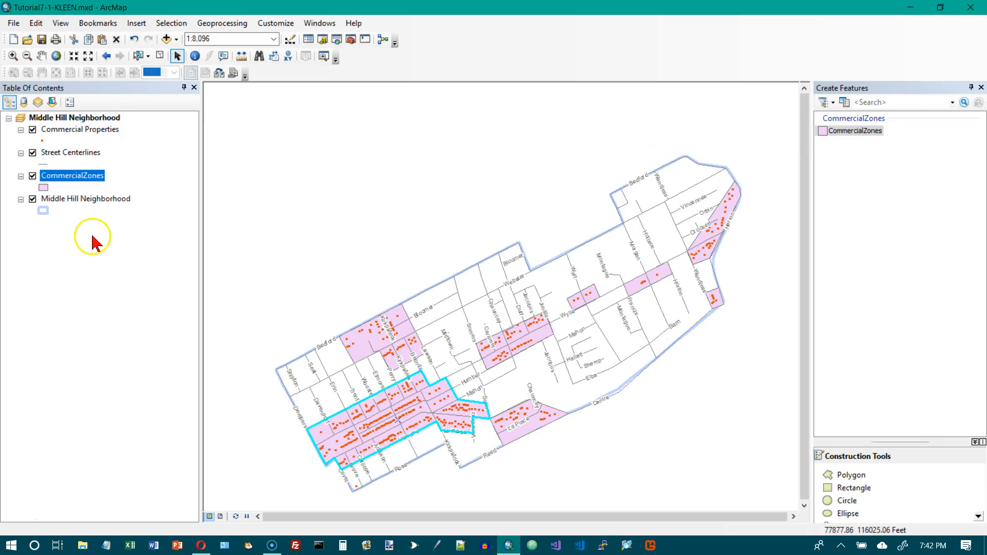
{"action": "left_click", "coordinate": [33, 130]}
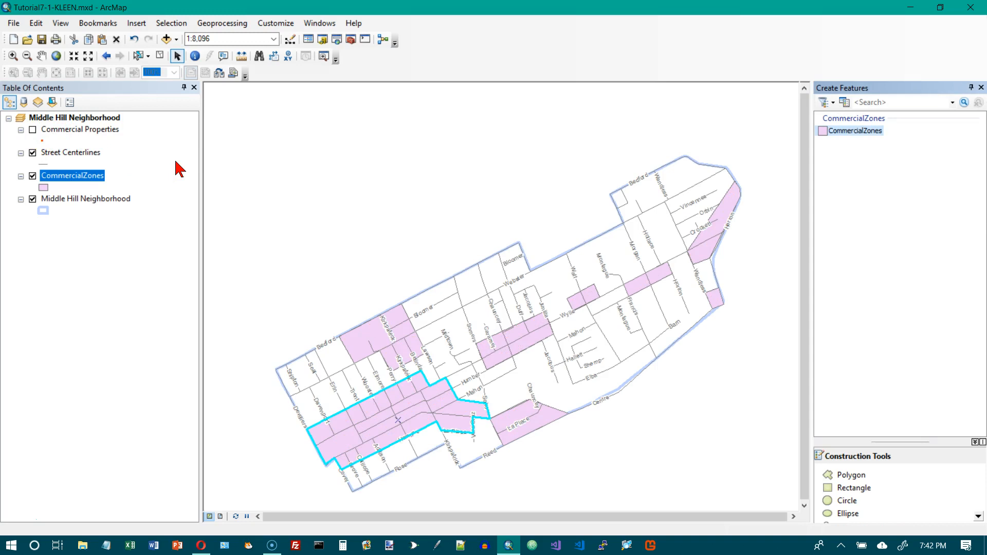
- Turn on CommercialZones labels using the ZoneNumber field in 12 pt bold Arial
{"action": "right_click", "coordinate": [88, 176]}
{"action": "left_click", "coordinate": [126, 443]}
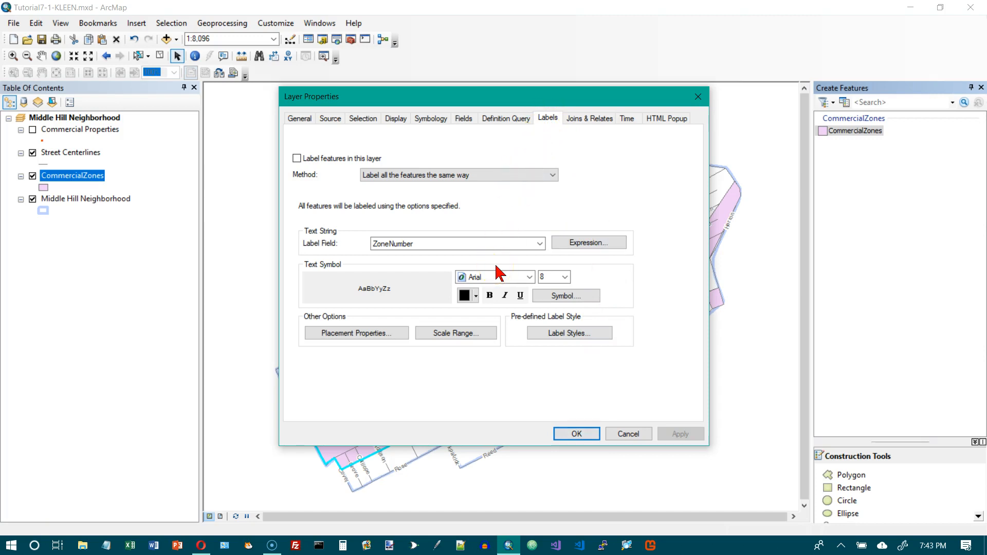
{"action": "left_click", "coordinate": [297, 159]}
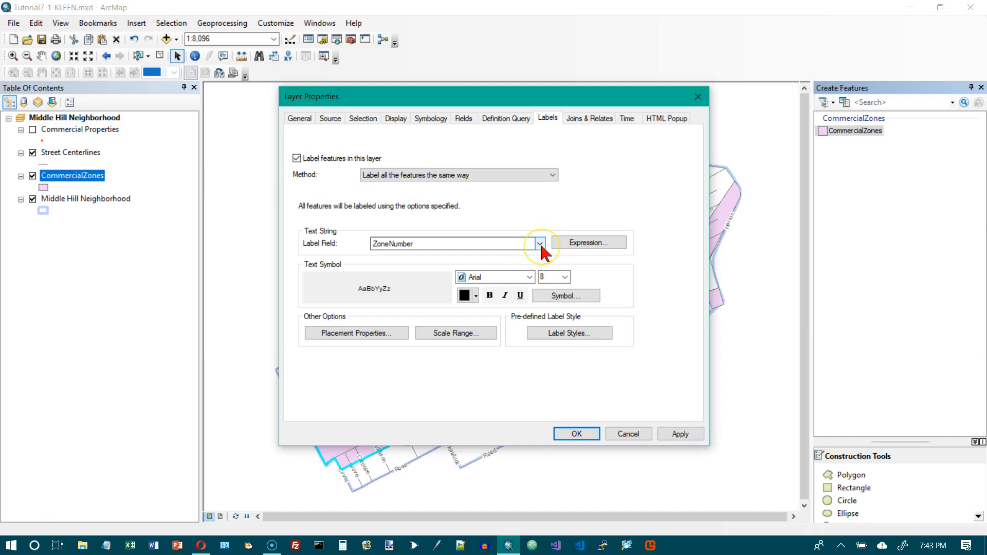
{"action": "left_click", "coordinate": [565, 277]}
{"action": "left_click", "coordinate": [559, 322]}
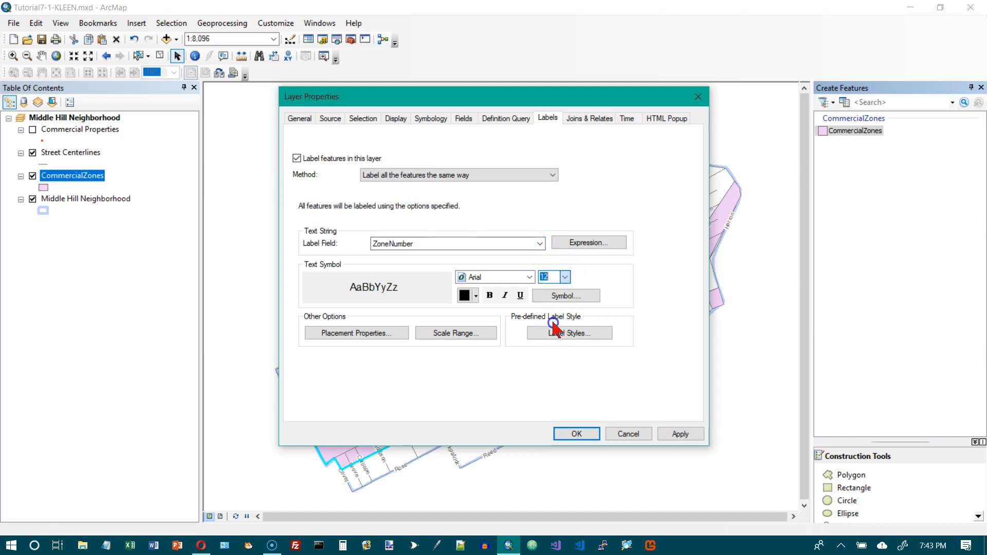
{"action": "left_click", "coordinate": [489, 295]}
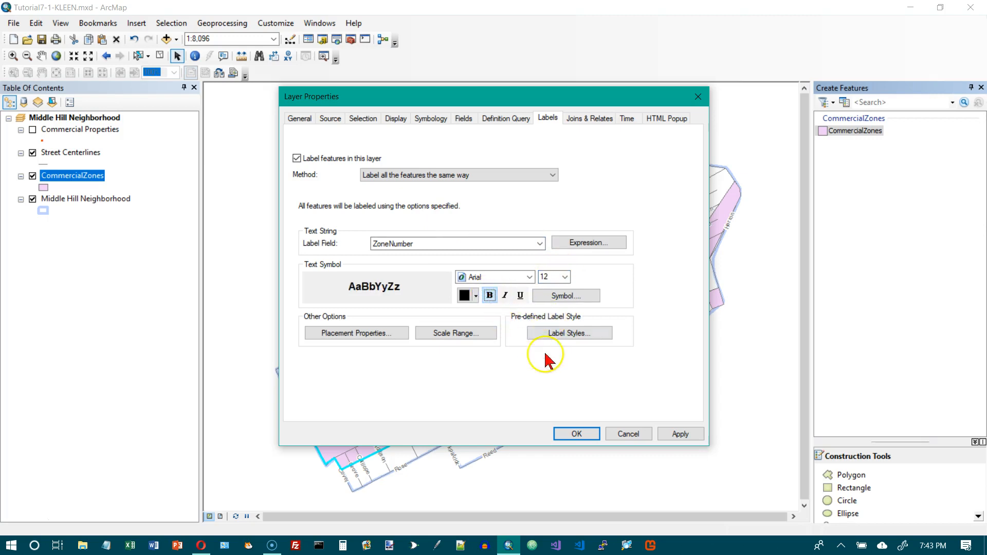
{"action": "left_click", "coordinate": [589, 433]}
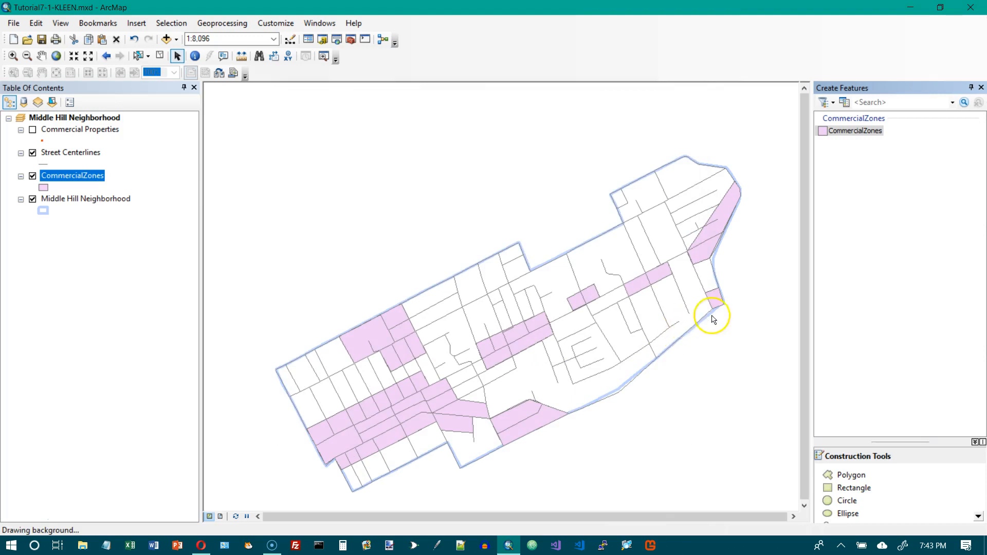